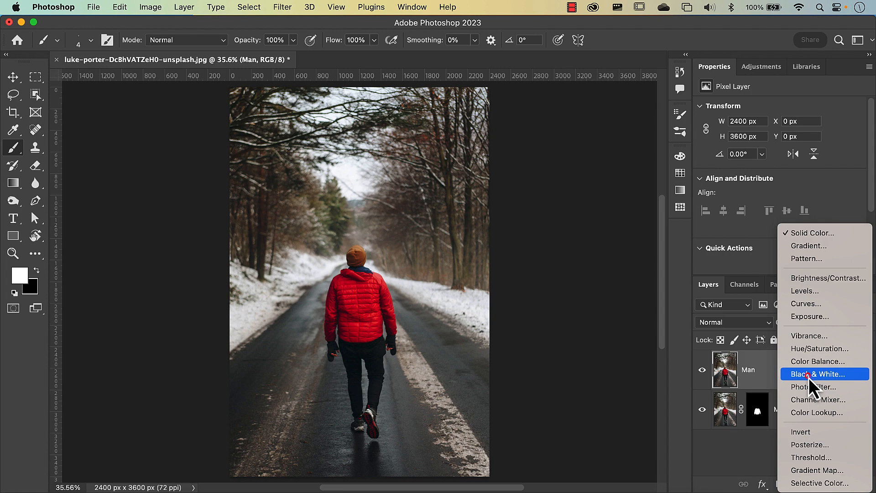
# - Add a Black & White adjustment to the Man layer and set Cyans to 131, Blues to 194 and Magentas to 76
pyautogui.click(809, 377)
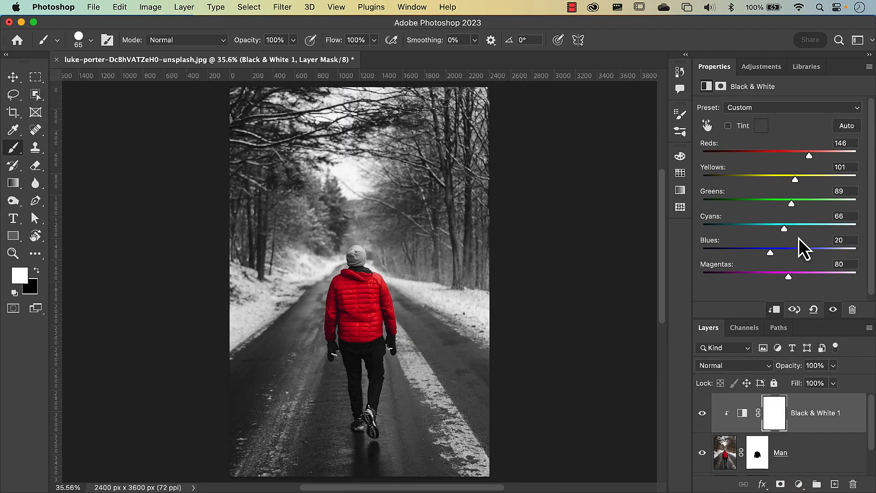
pyautogui.moveTo(798, 249); pyautogui.dragTo(799, 252)
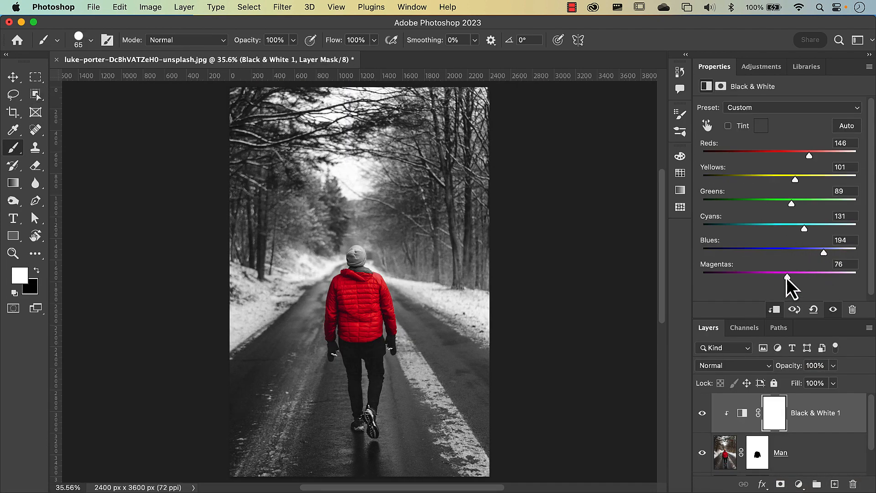
pyautogui.moveTo(354, 258); pyautogui.dragTo(597, 258)
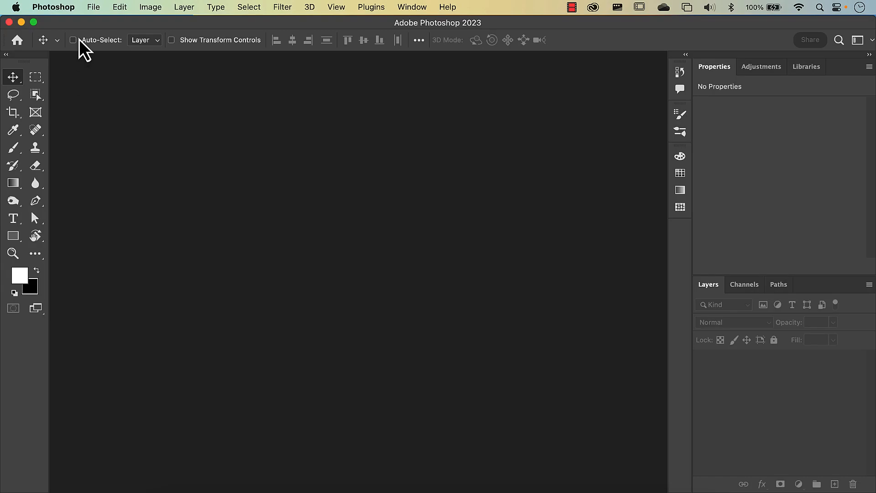
# - Open the JPEG photo ending in DcBhVATZeH0-unsplash.jpg from the Images folder
pyautogui.click(90, 7)
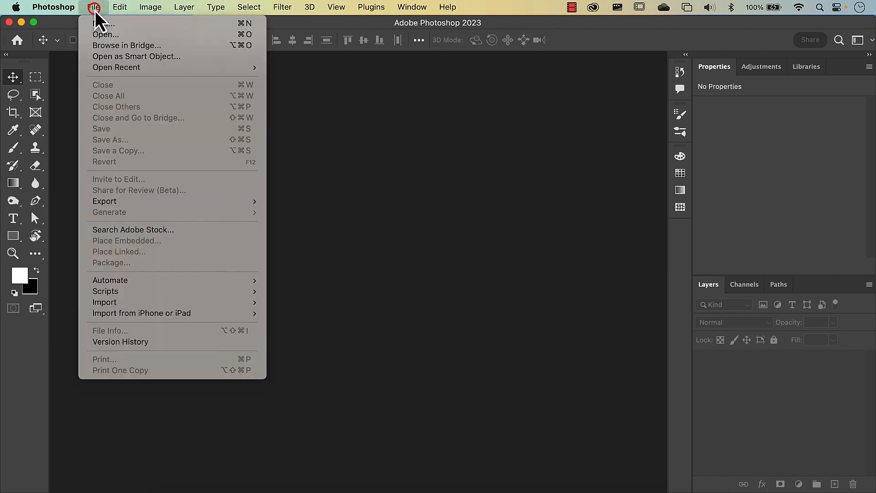
pyautogui.click(95, 34)
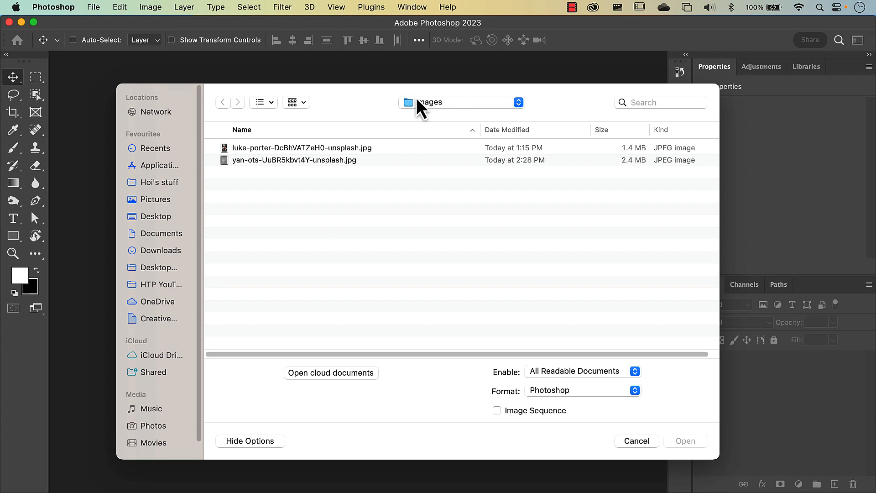
pyautogui.click(352, 151)
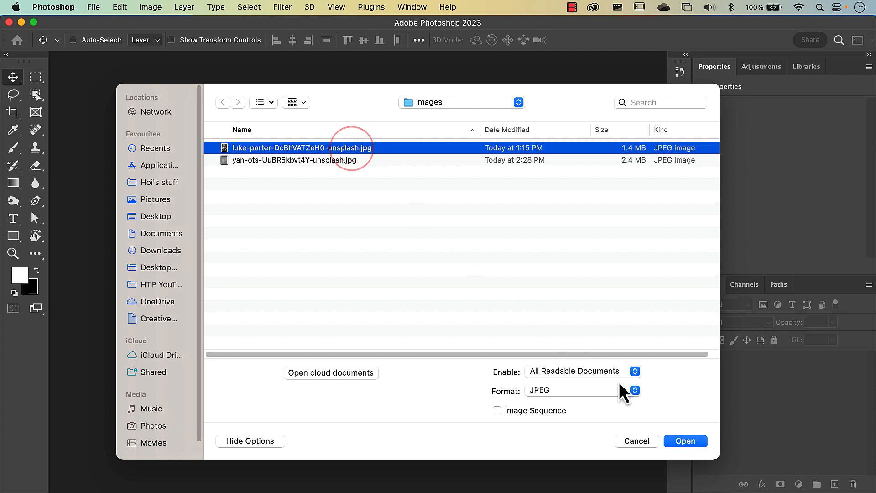
pyautogui.click(687, 445)
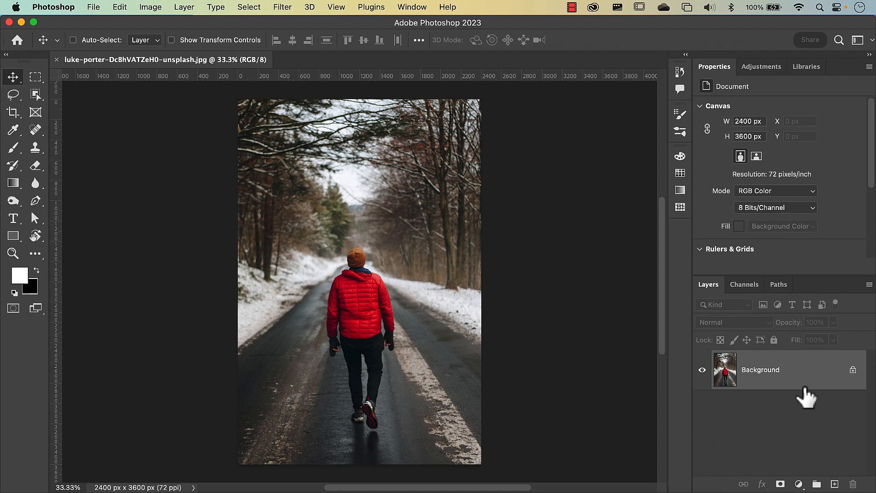
# - Convert the locked background into an editable layer named Man and duplicate it
pyautogui.click(852, 369)
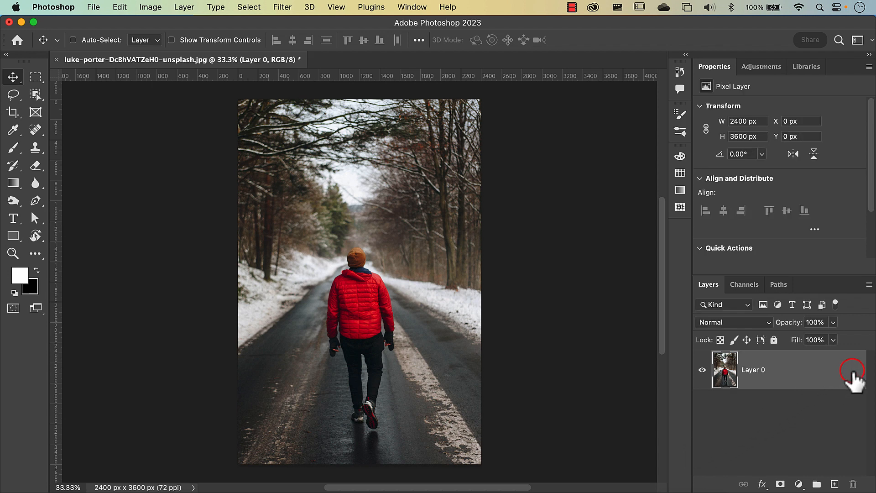
pyautogui.doubleClick(753, 372)
pyautogui.write('Man')
pyautogui.press('Return')
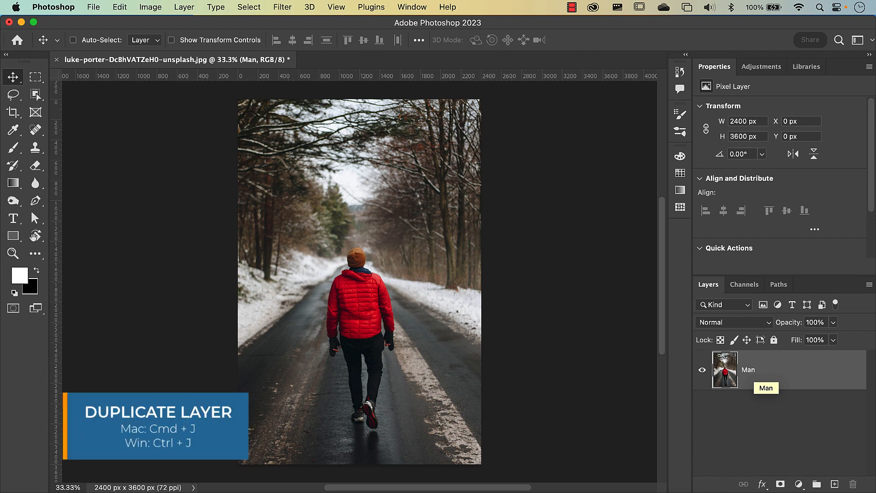
pyautogui.press('super+j')
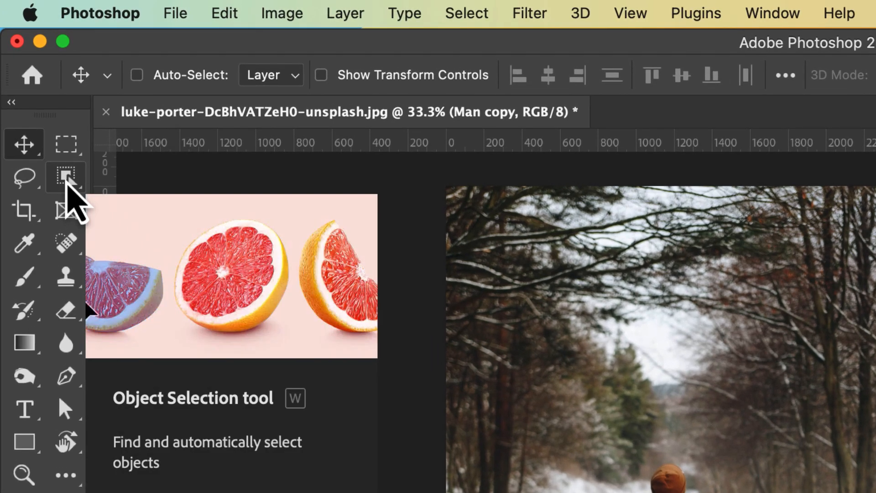
# - Activate the Object Selection tool in Rectangle mode, with Select Subject processing set to Cloud (Detailed results)
pyautogui.click(67, 179)
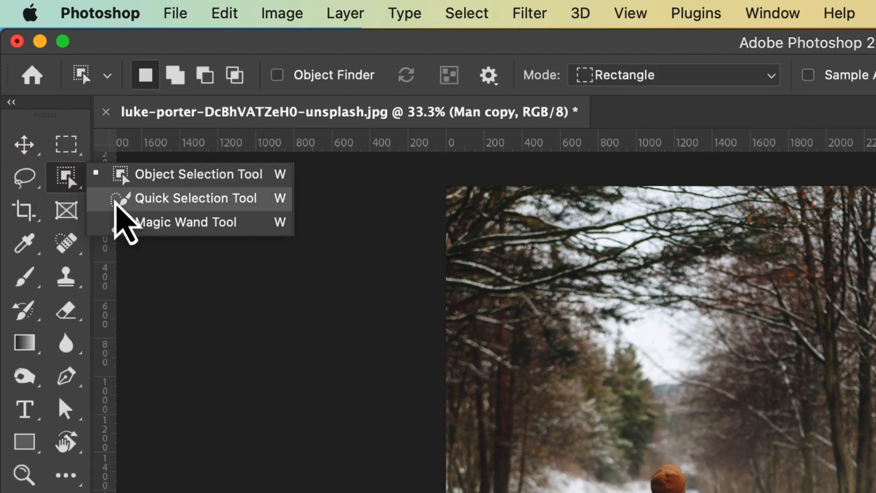
pyautogui.click(118, 201)
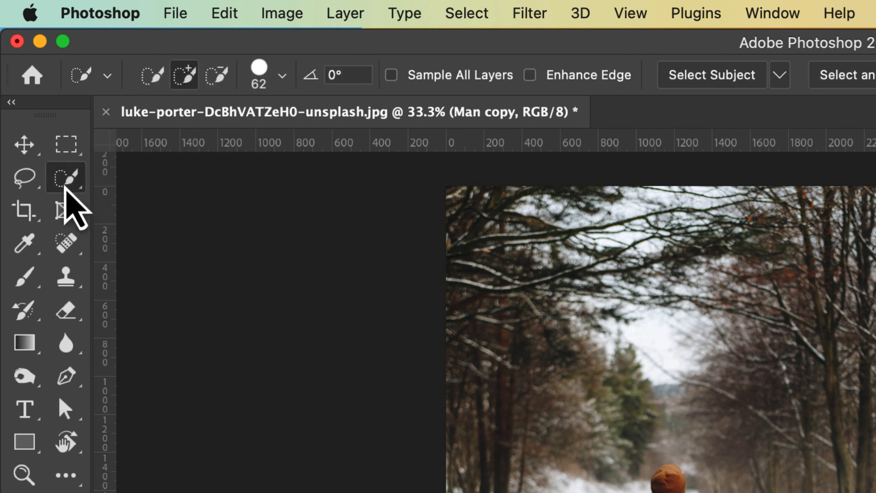
pyautogui.click(65, 186)
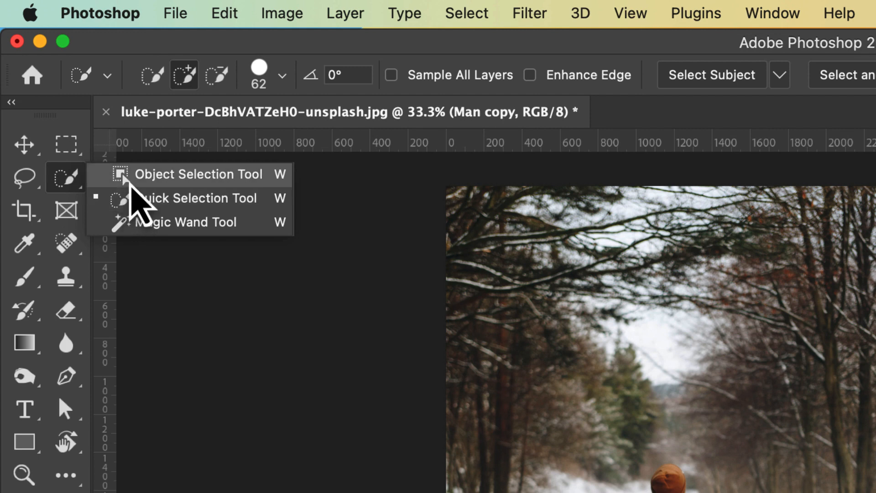
pyautogui.click(129, 180)
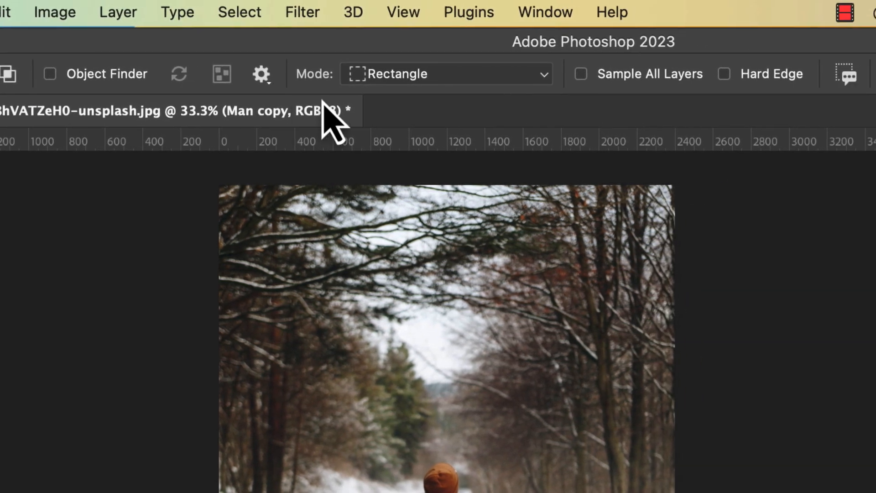
pyautogui.click(413, 83)
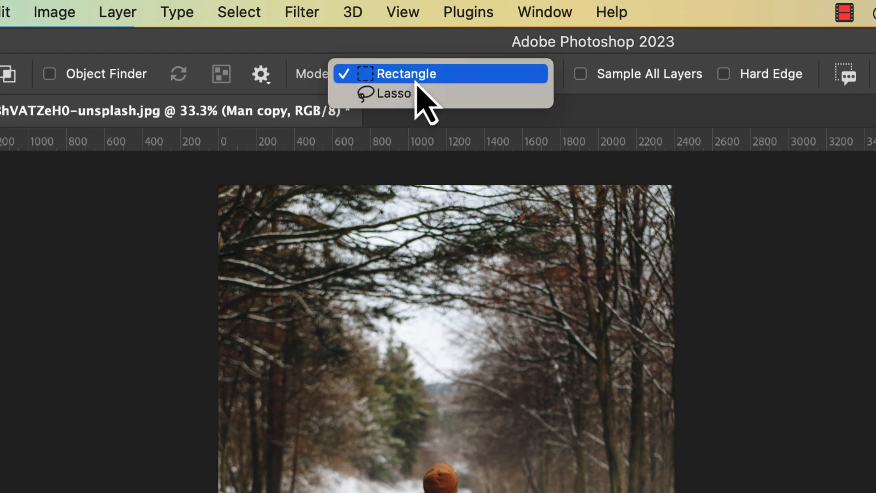
pyautogui.click(416, 81)
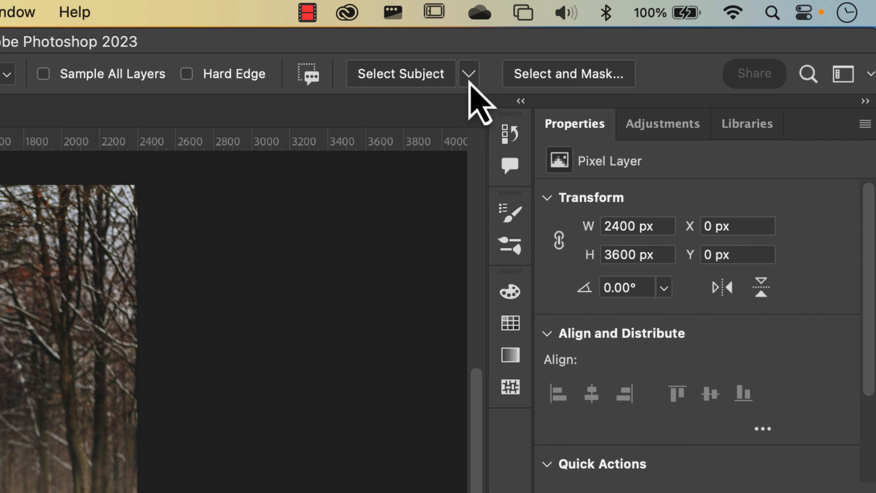
pyautogui.click(470, 79)
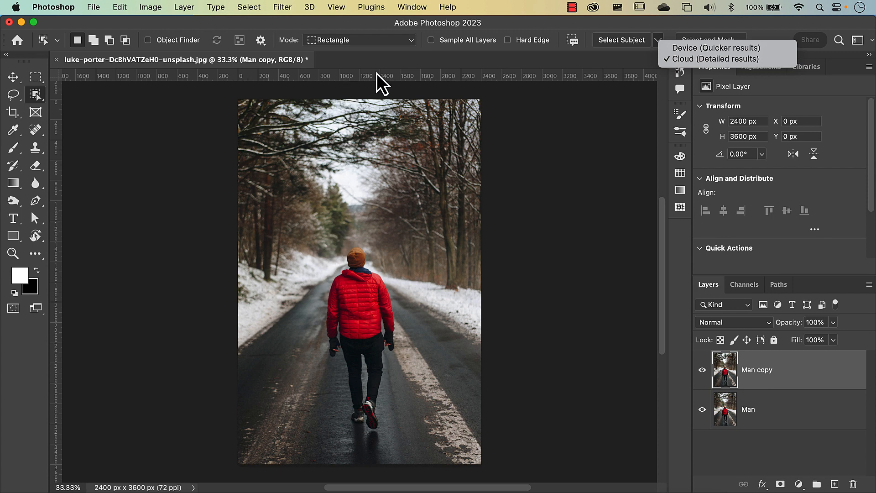
pyautogui.click(682, 59)
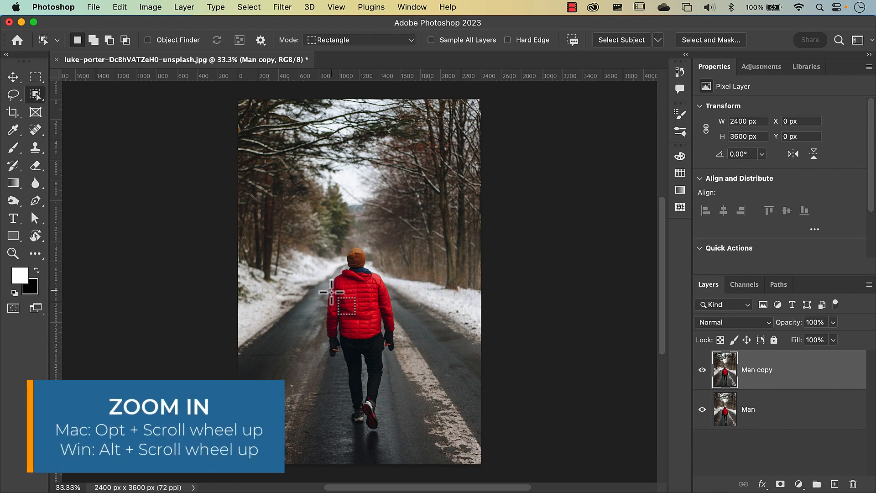
# - Select the man's red jacket on the Man copy layer by enclosing it in an object-selection rectangle
pyautogui.scroll(2, 331, 291)
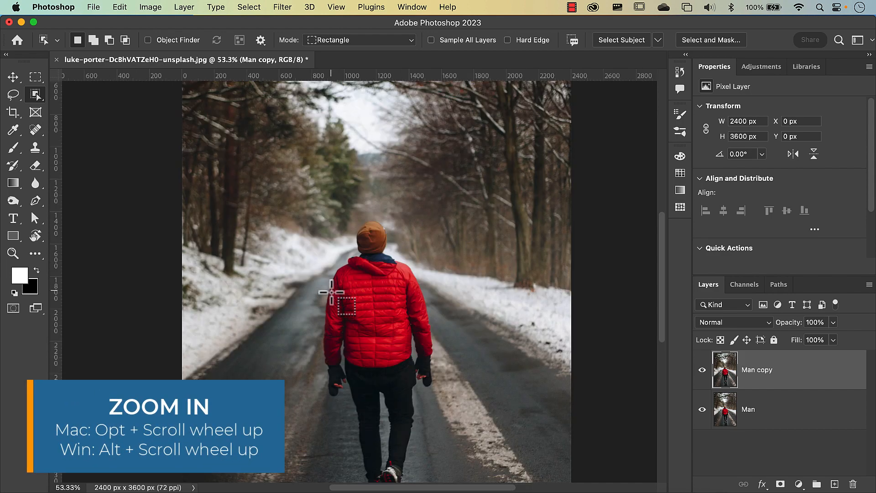
pyautogui.scroll(3, 331, 292)
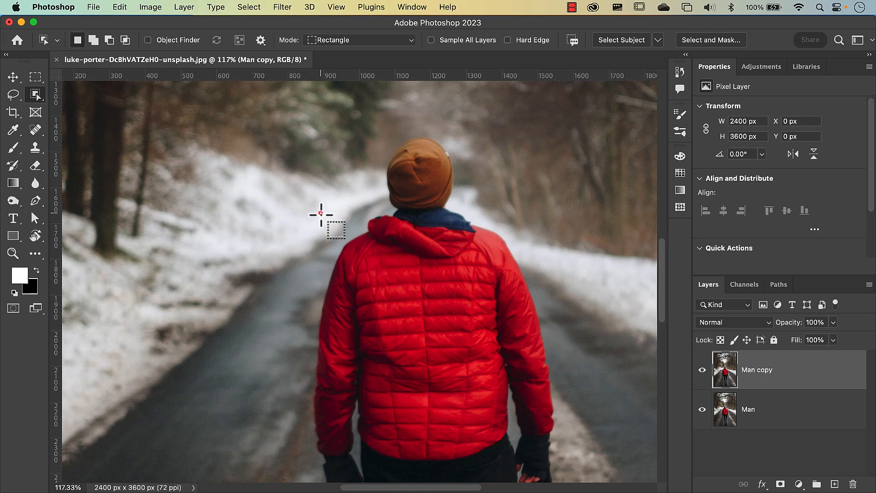
pyautogui.moveTo(321, 213); pyautogui.dragTo(548, 462)
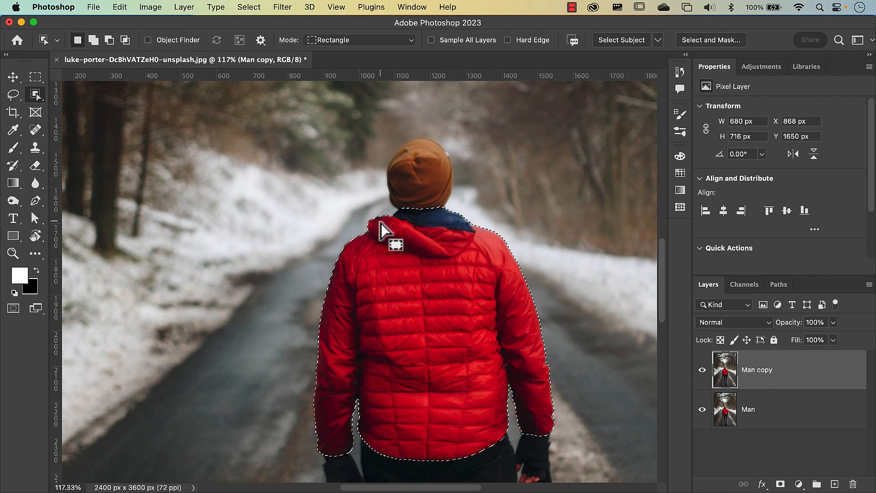
# - Subtract the small dark area at the hood's edge and the blue collar below the hat from the jacket selection
pyautogui.press('alt')
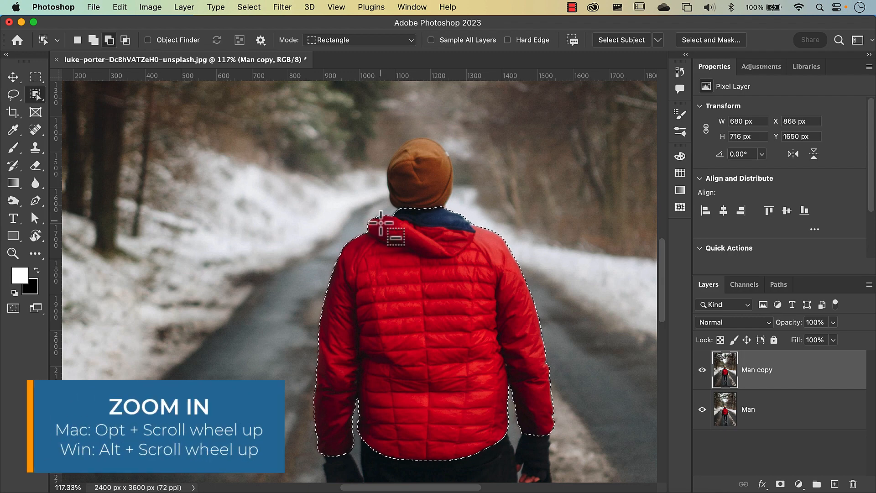
pyautogui.scroll(5, 381, 222)
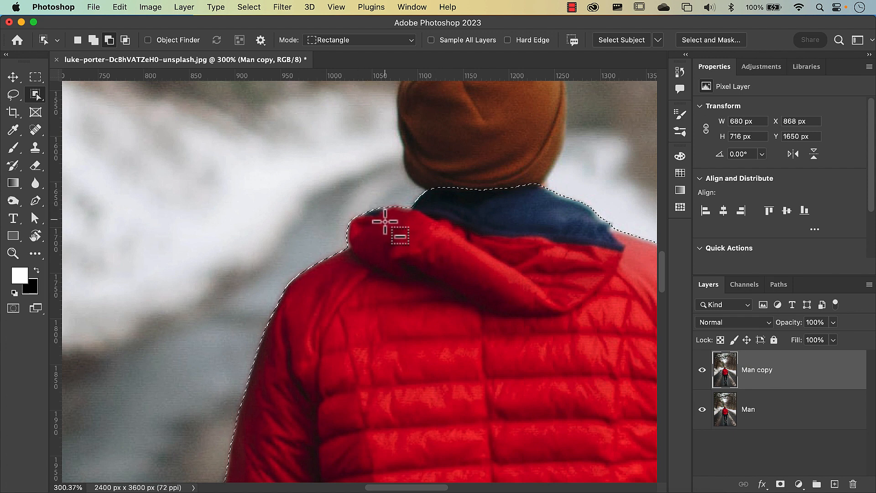
pyautogui.moveTo(384, 221); pyautogui.dragTo(361, 208)
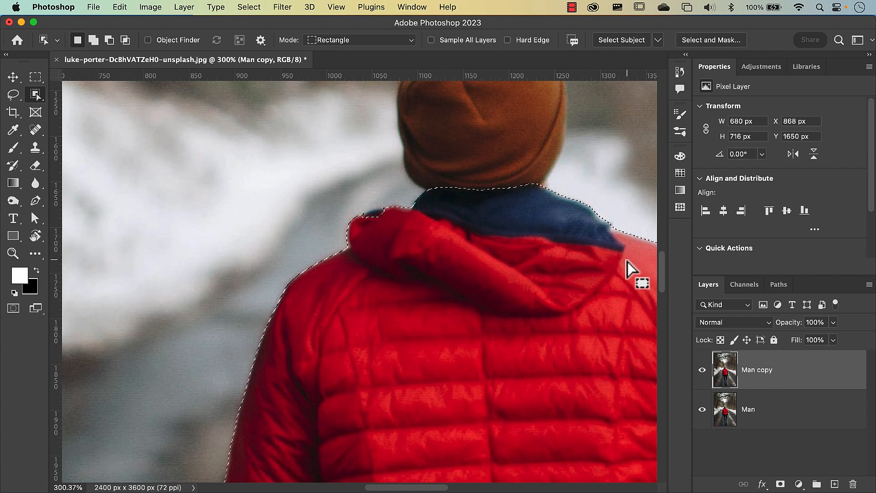
pyautogui.press('alt')
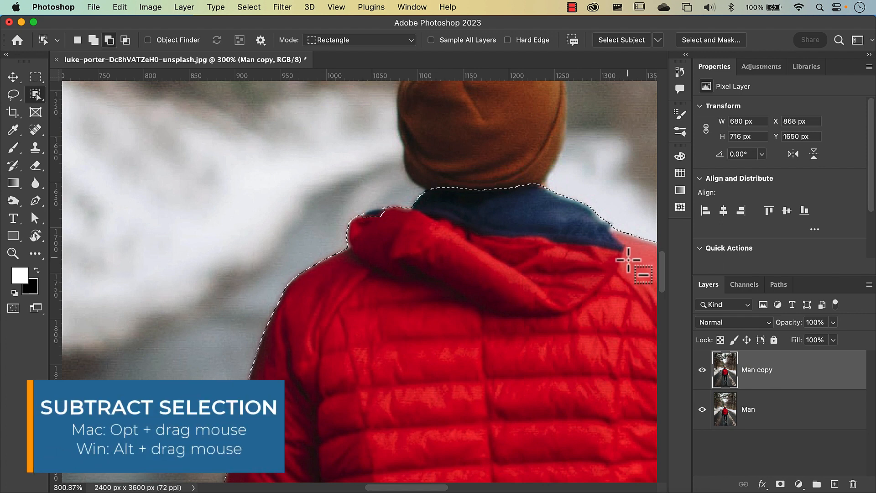
pyautogui.moveTo(628, 258); pyautogui.dragTo(409, 182)
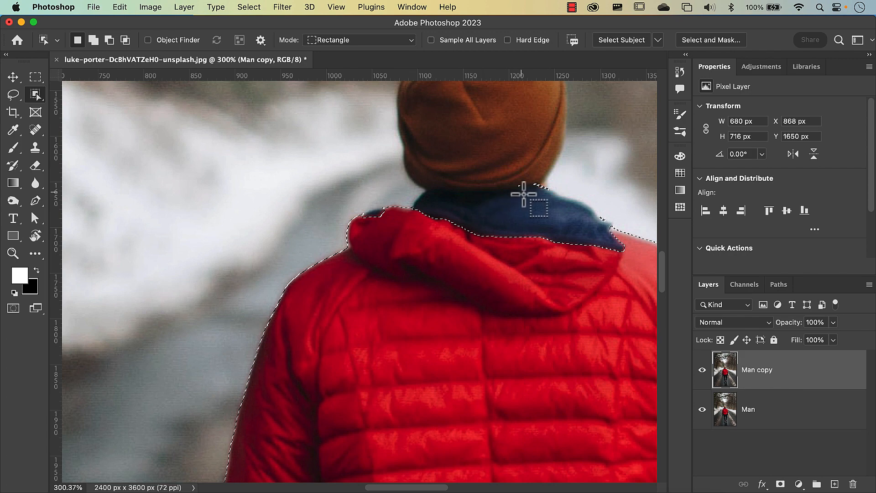
pyautogui.press('alt')
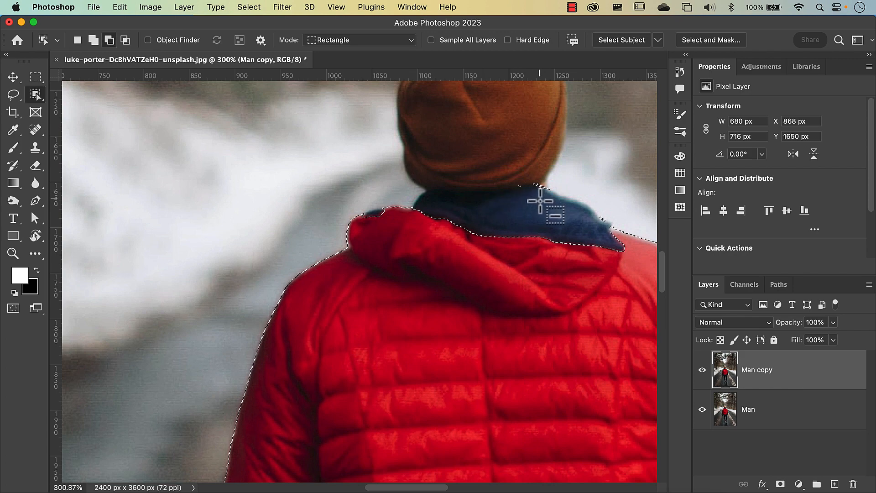
pyautogui.scroll(2, 540, 201)
pyautogui.scroll(2, 540, 201)
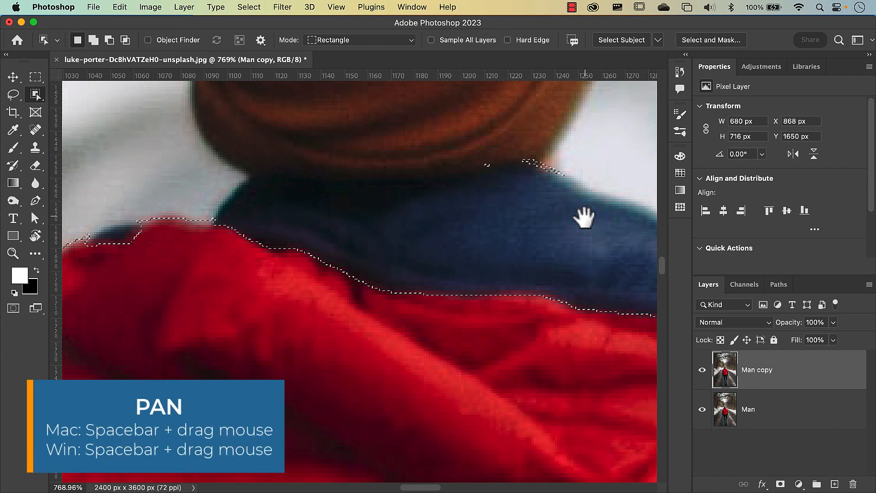
pyautogui.moveTo(584, 218); pyautogui.dragTo(428, 210)
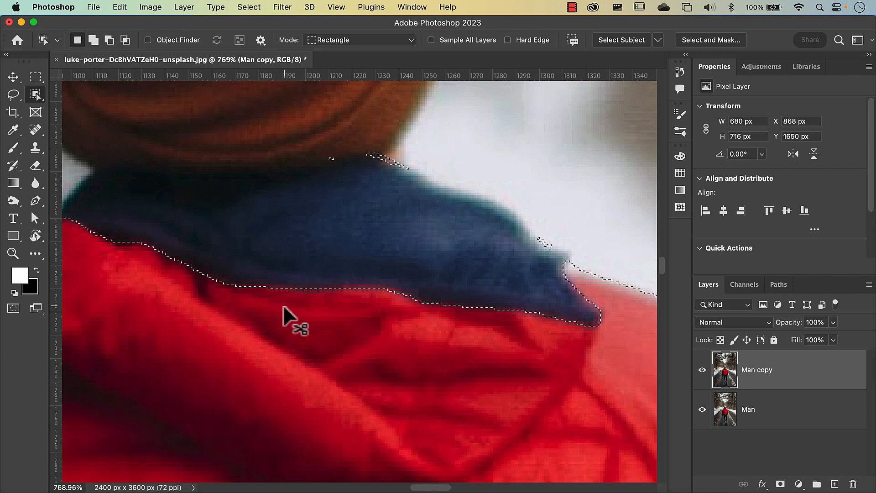
pyautogui.press('super+0')
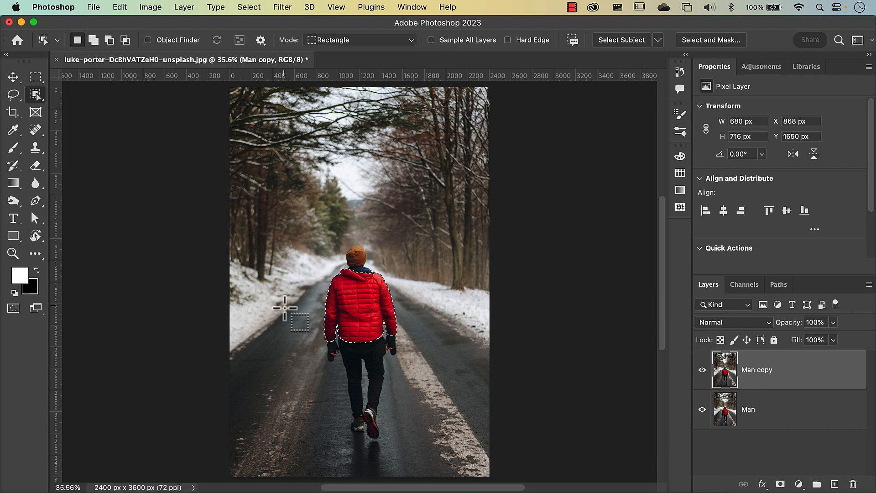
# - Mask the Man copy layer with the jacket selection and hide the Man layer to inspect the cutout's edges
pyautogui.click(780, 484)
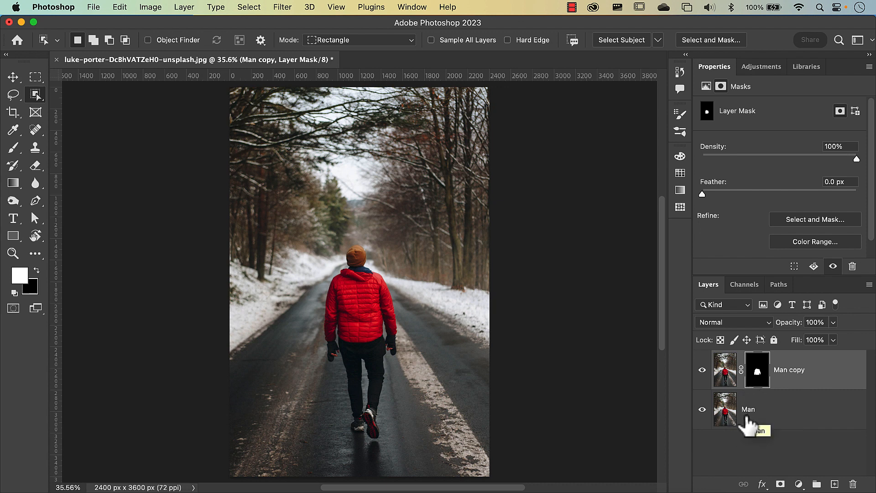
pyautogui.click(702, 409)
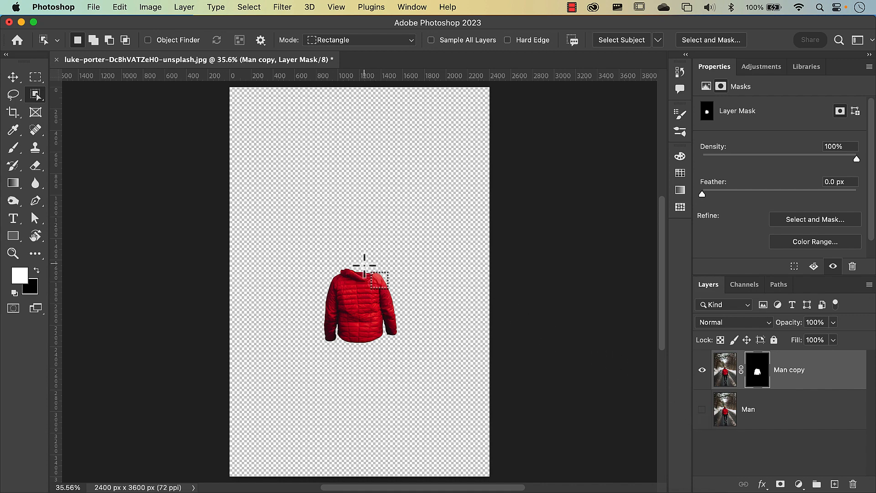
pyautogui.scroll(10, 364, 265)
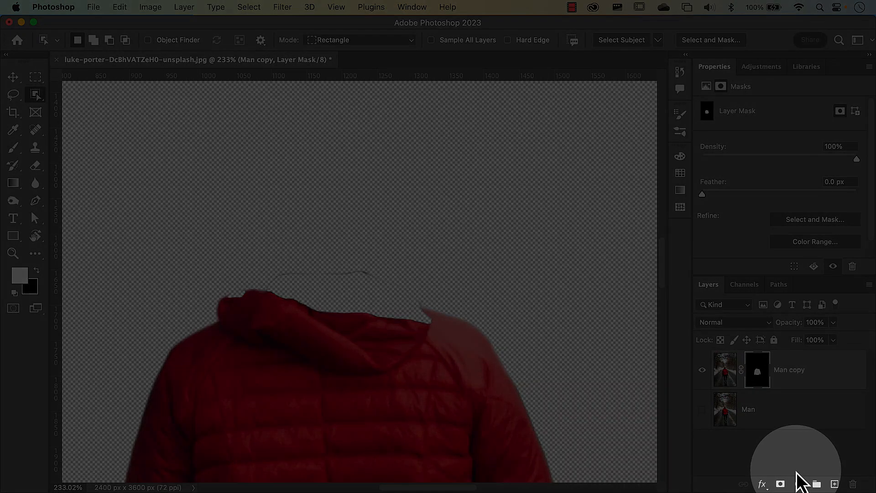
# - Add a bright blue (#07c5ed) Solid Color fill layer and place it directly beneath the Man copy layer
pyautogui.click(798, 484)
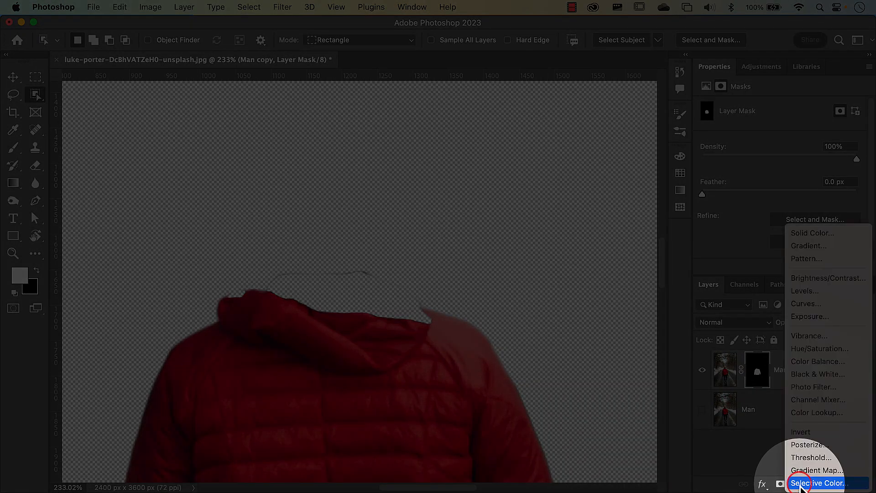
pyautogui.click(805, 236)
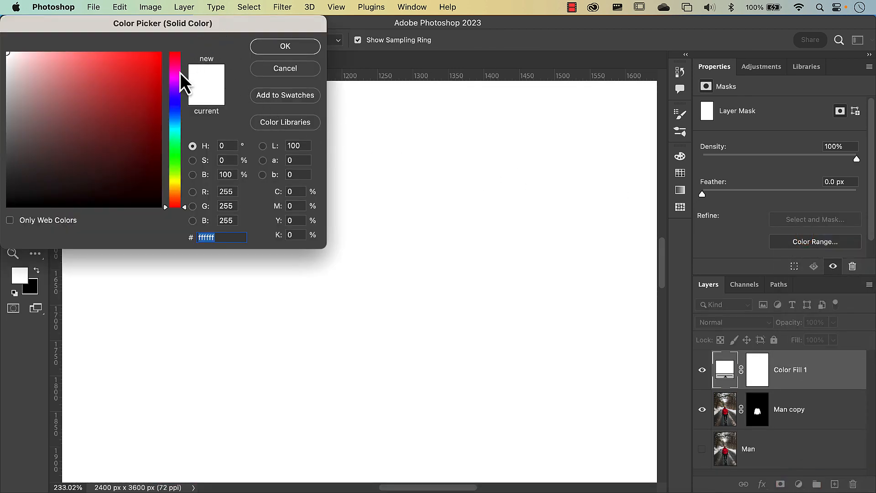
pyautogui.moveTo(176, 103); pyautogui.dragTo(176, 126)
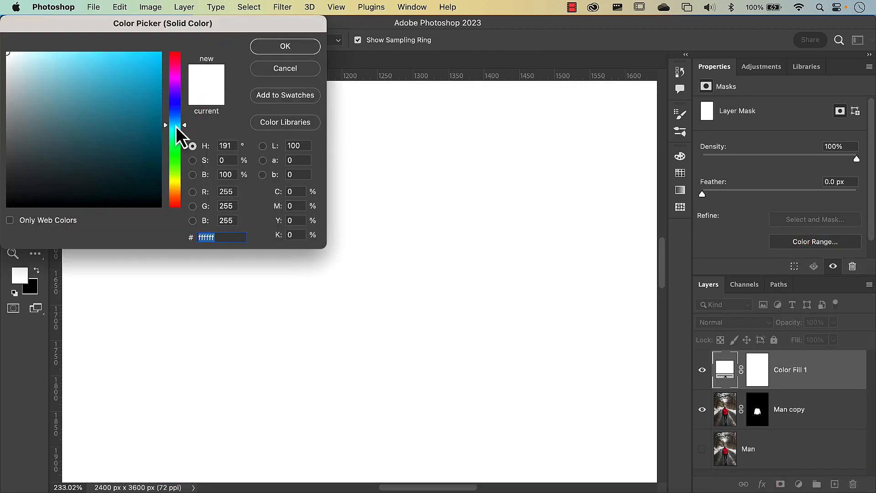
pyautogui.moveTo(155, 86); pyautogui.dragTo(156, 62)
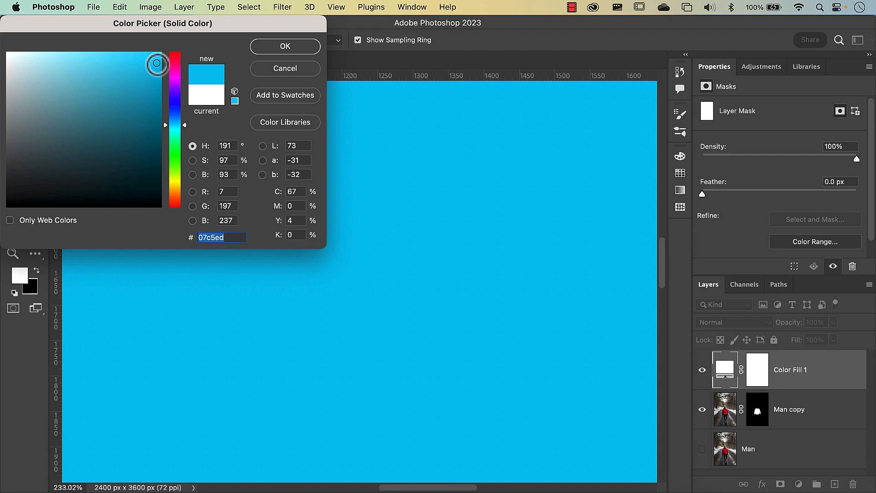
pyautogui.click(302, 50)
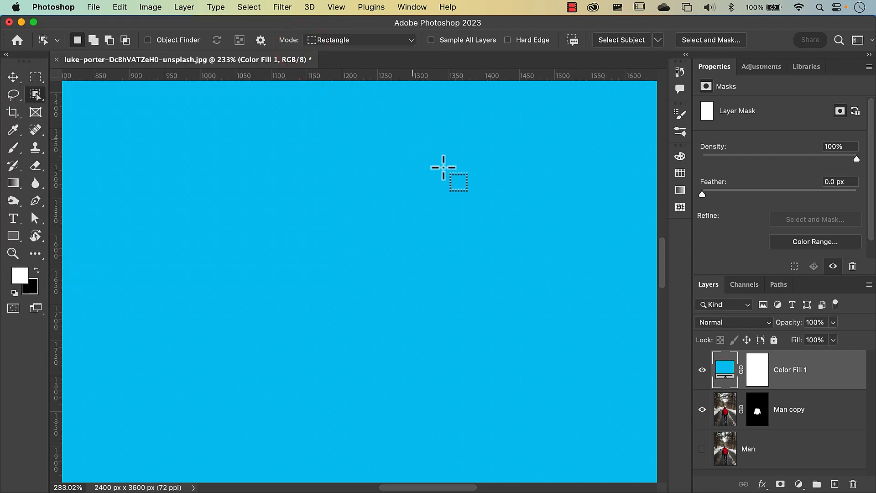
pyautogui.moveTo(725, 365); pyautogui.dragTo(725, 429)
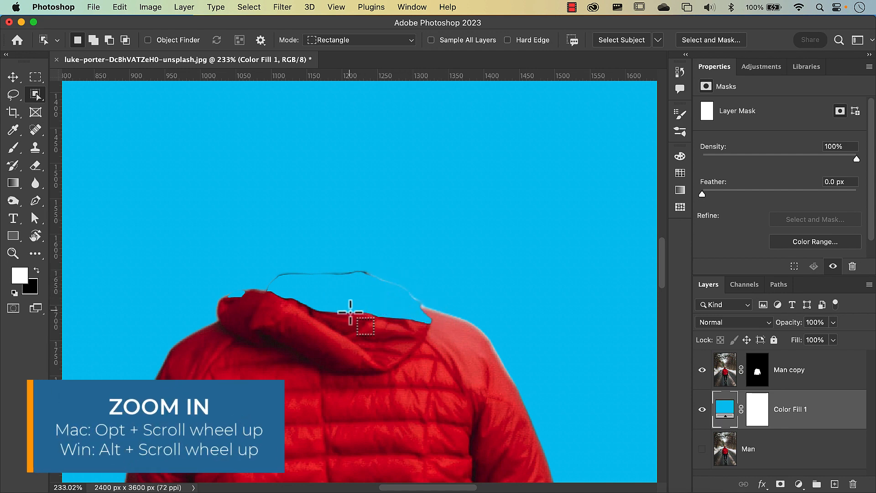
# - Paint out the thin stray outline above the hood on the Man copy layer's mask, using a black 30 px brush at 100% hardness
pyautogui.scroll(3, 350, 312)
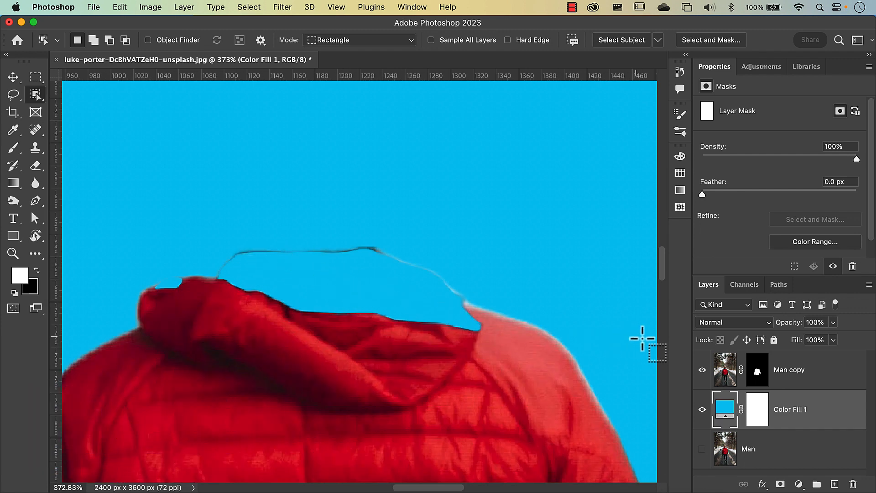
pyautogui.click(761, 376)
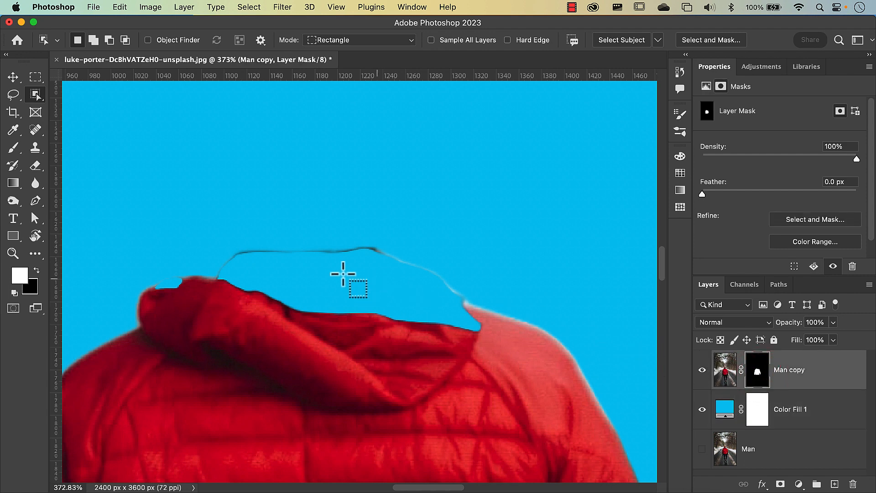
pyautogui.click(14, 150)
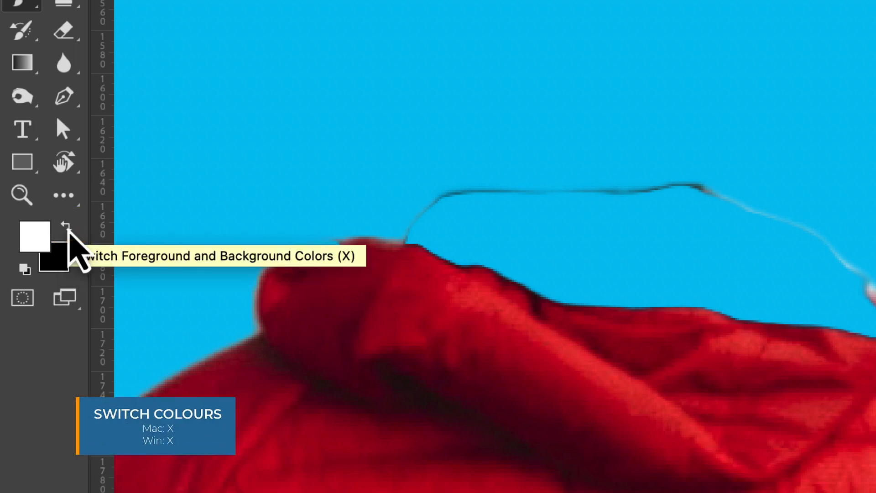
pyautogui.click(69, 230)
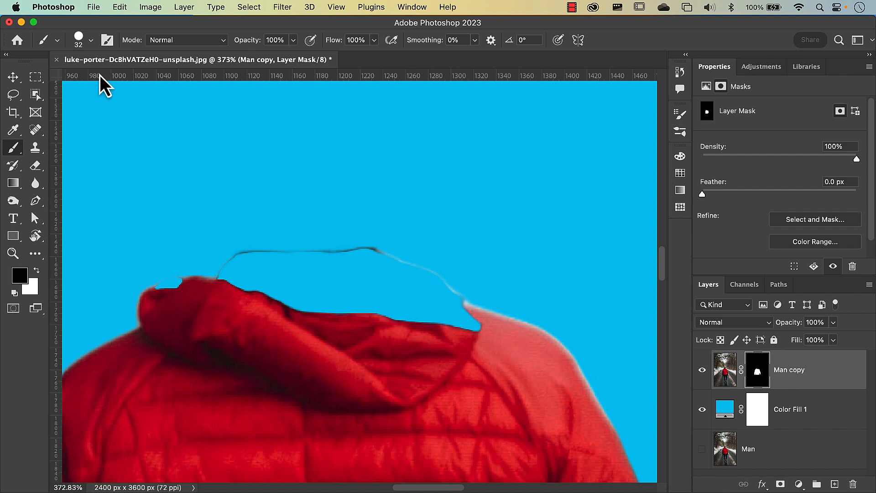
pyautogui.click(91, 41)
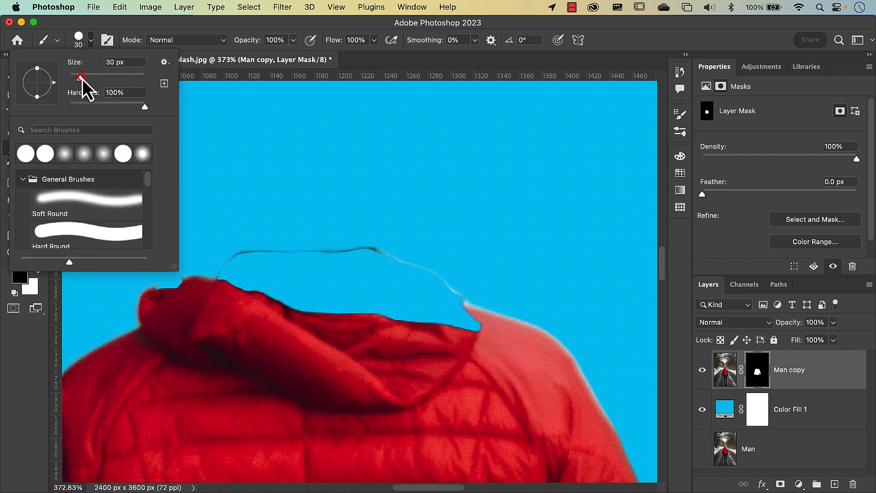
pyautogui.moveTo(82, 78)
pyautogui.mouseDown()
pyautogui.moveTo(121, 86)
pyautogui.moveTo(80, 88)
pyautogui.mouseUp()
pyautogui.click(146, 108)
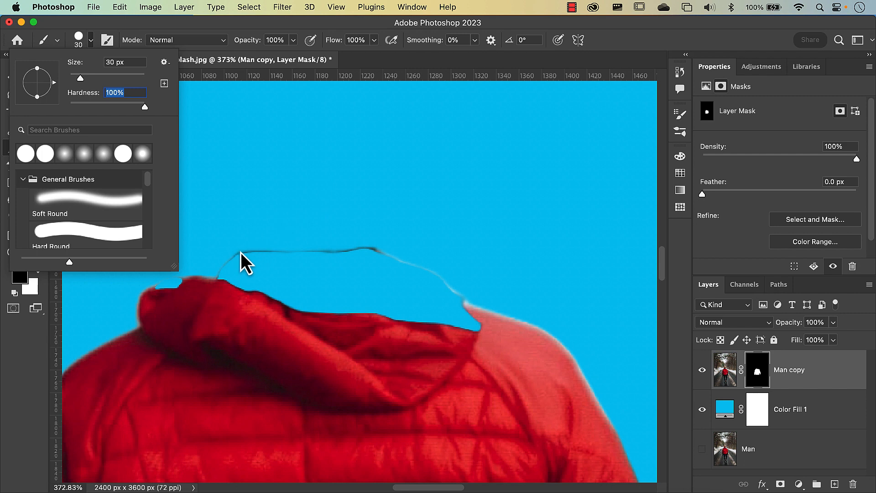
pyautogui.press('Return')
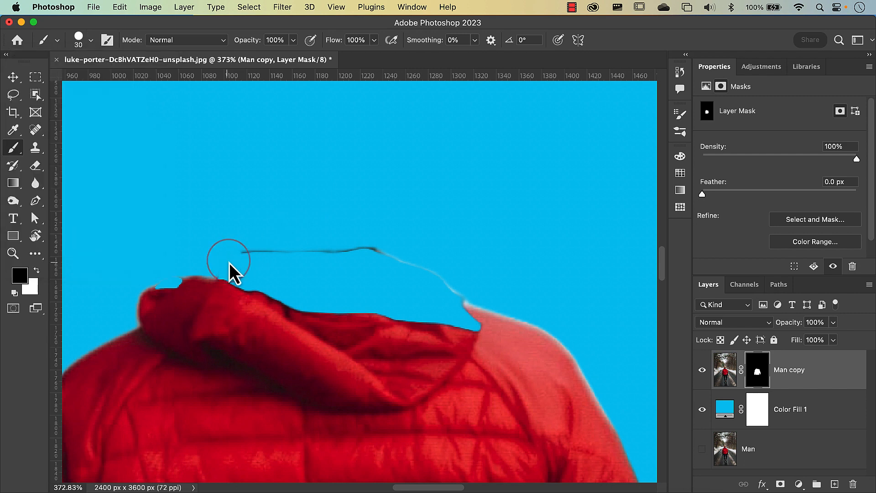
pyautogui.moveTo(229, 261)
pyautogui.mouseDown()
pyautogui.moveTo(261, 267)
pyautogui.moveTo(373, 251)
pyautogui.mouseUp()
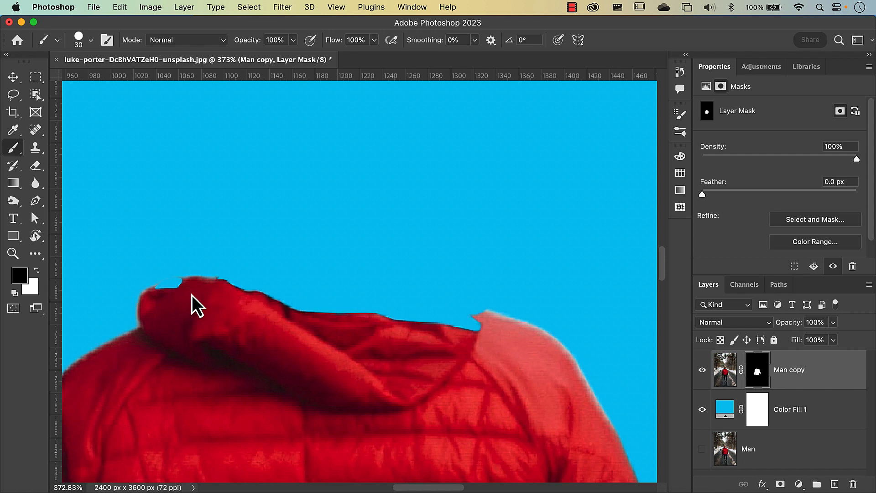
# - Paint white on the Man copy mask along the shoulder edge beside the collar to bring back hidden image areas
pyautogui.click(38, 271)
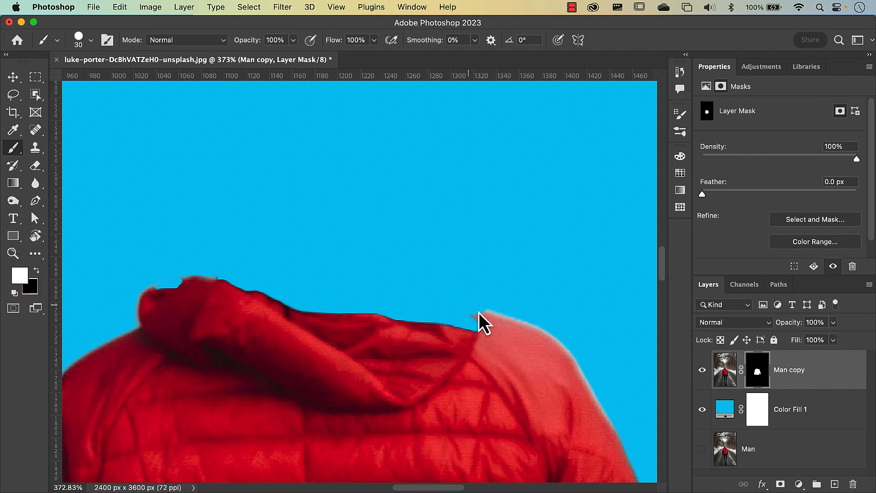
pyautogui.click(493, 316)
pyautogui.moveTo(494, 318); pyautogui.dragTo(459, 308)
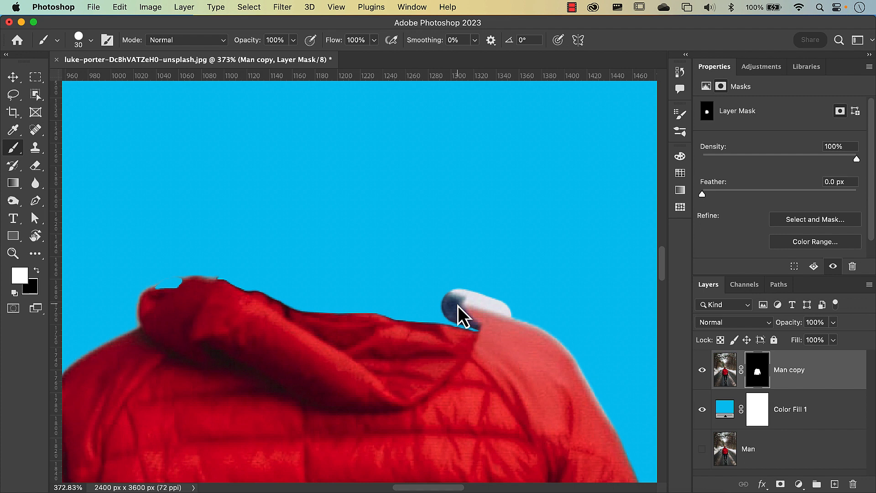
# - Paint black on the mask over the excess white and dark blue areas beside the shoulder, reducing the brush to 4 px for the collar remnant
pyautogui.press('x')
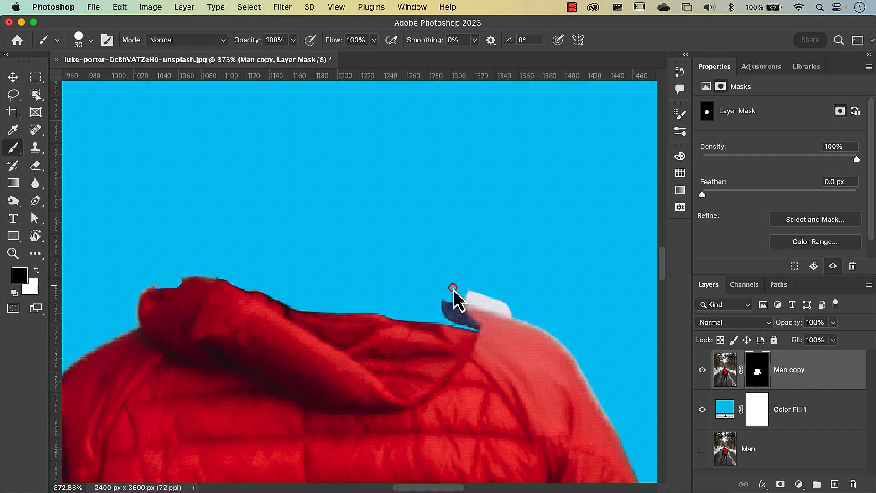
pyautogui.moveTo(468, 300); pyautogui.dragTo(493, 303)
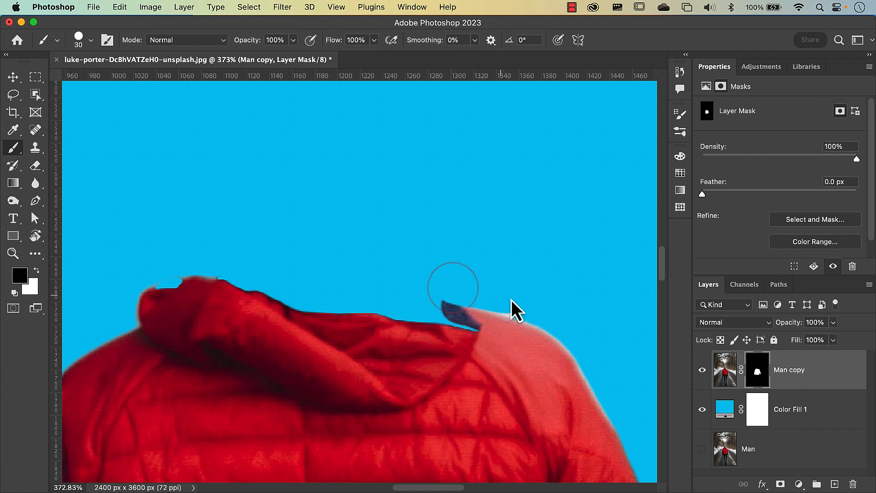
pyautogui.moveTo(435, 291); pyautogui.dragTo(437, 303)
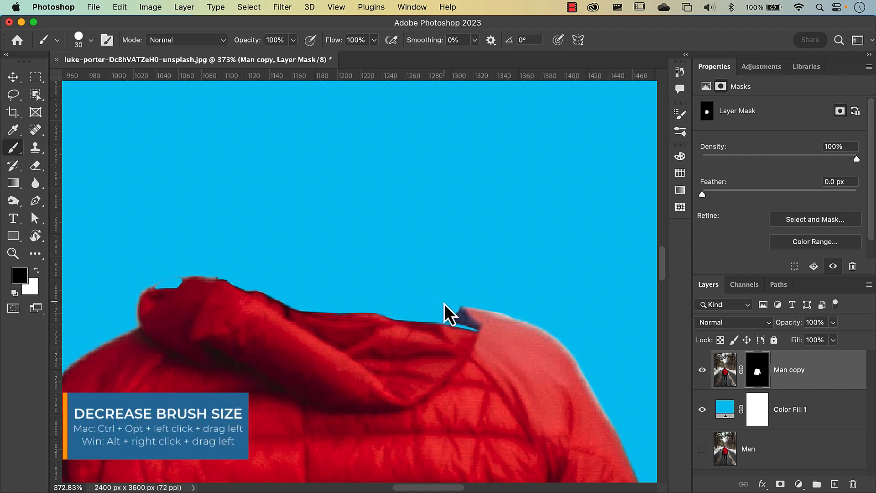
pyautogui.keyDown('ctrl'); pyautogui.keyDown('alt'); pyautogui.moveTo(444, 304); pyautogui.dragTo(421, 308); pyautogui.keyUp('alt'); pyautogui.keyUp('ctrl')
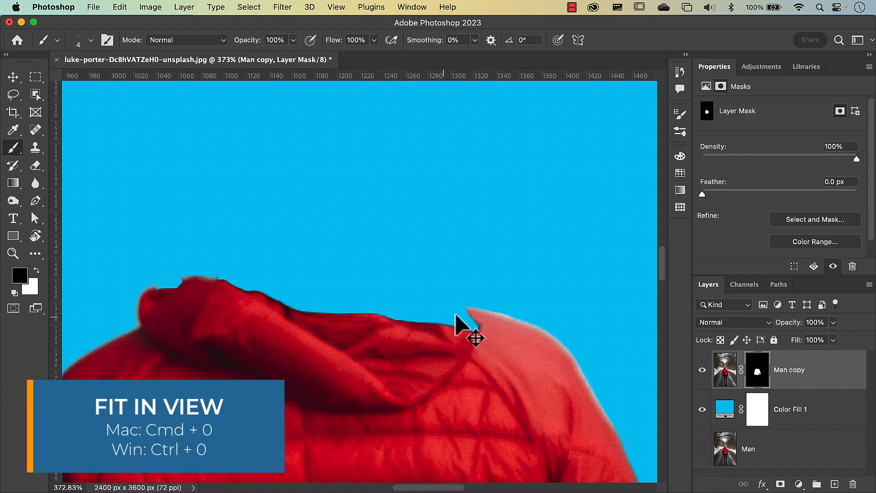
# - Delete the Color Fill 1 layer and make the Man layer visible again
pyautogui.press('super+0')
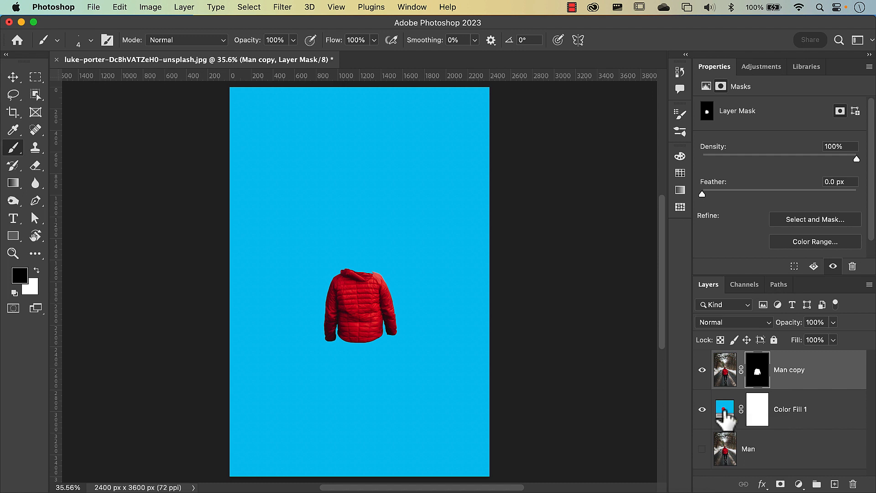
pyautogui.moveTo(730, 415); pyautogui.dragTo(852, 484)
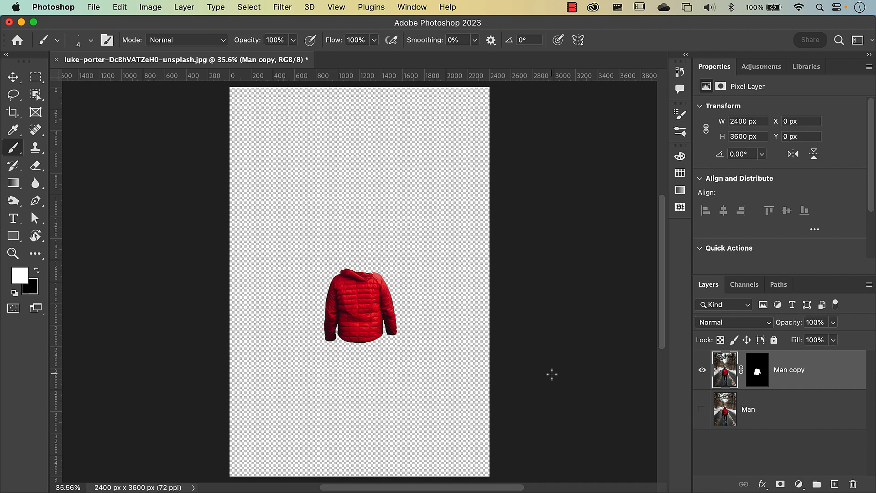
pyautogui.click(702, 410)
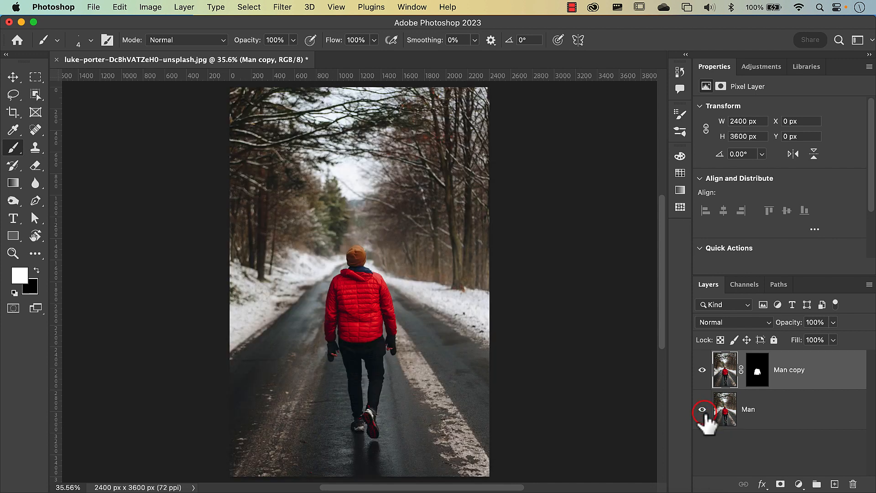
# - Move the Man layer above Man copy and add a Black & White adjustment layer on top of it
pyautogui.click(725, 415)
pyautogui.moveTo(726, 416); pyautogui.dragTo(725, 359)
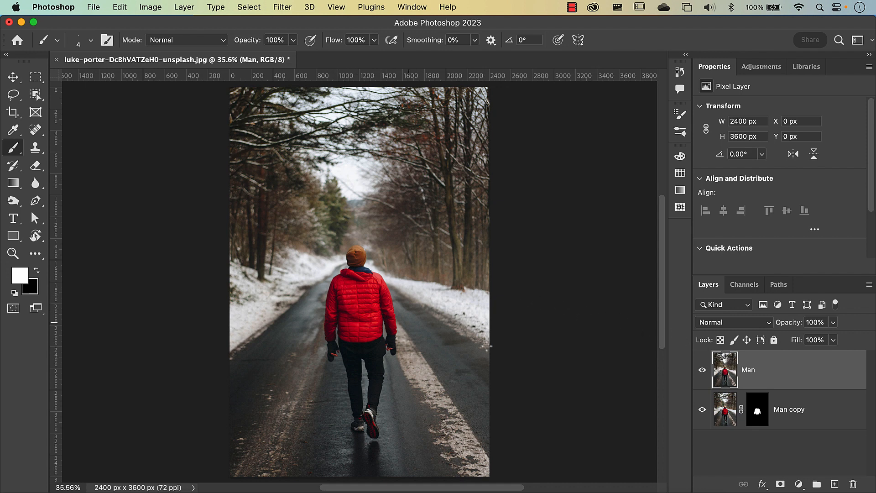
pyautogui.click(798, 483)
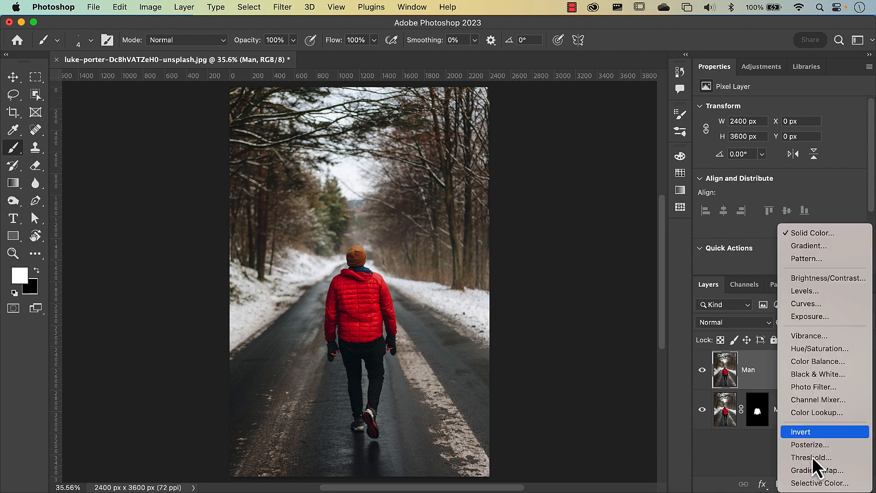
pyautogui.click(808, 376)
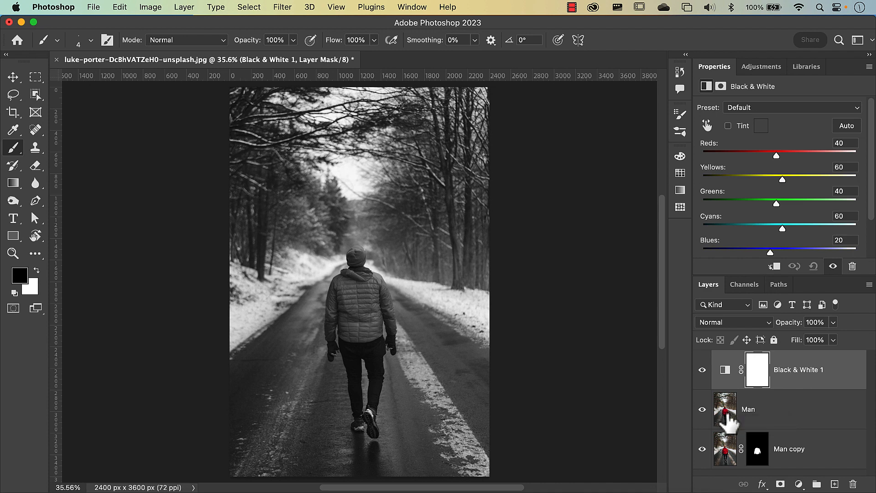
# - Clip the Black & White 1 adjustment layer to the Man layer, toggling the clipping off and on again
pyautogui.click(774, 267)
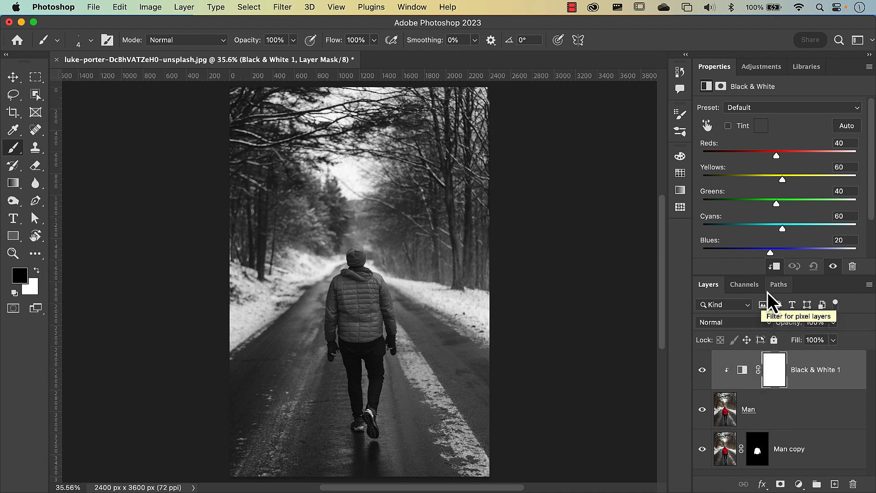
pyautogui.click(775, 268)
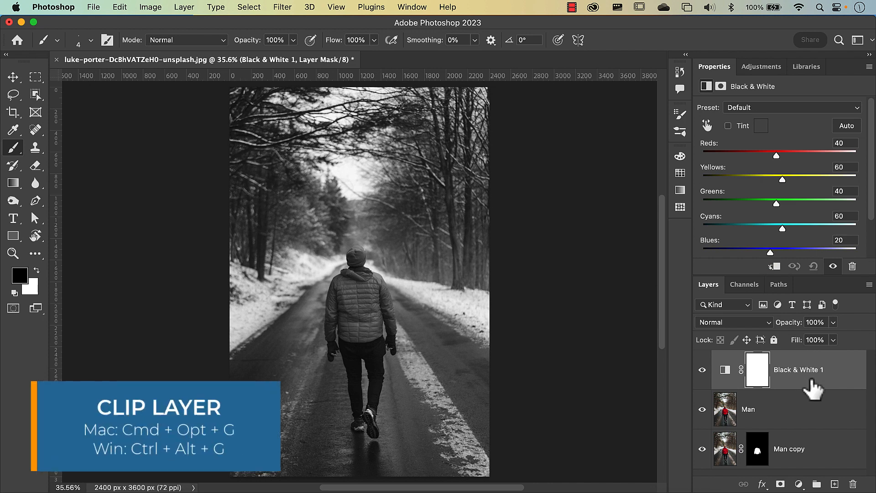
pyautogui.press('super+alt+g')
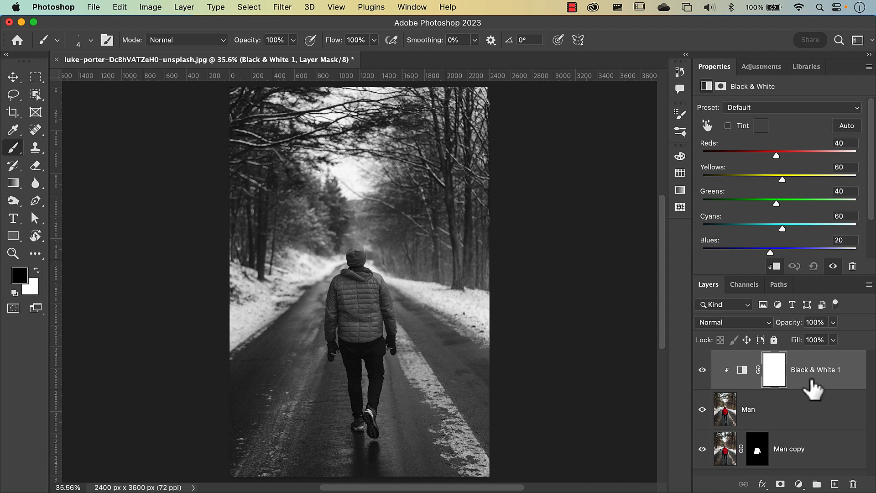
pyautogui.click(774, 266)
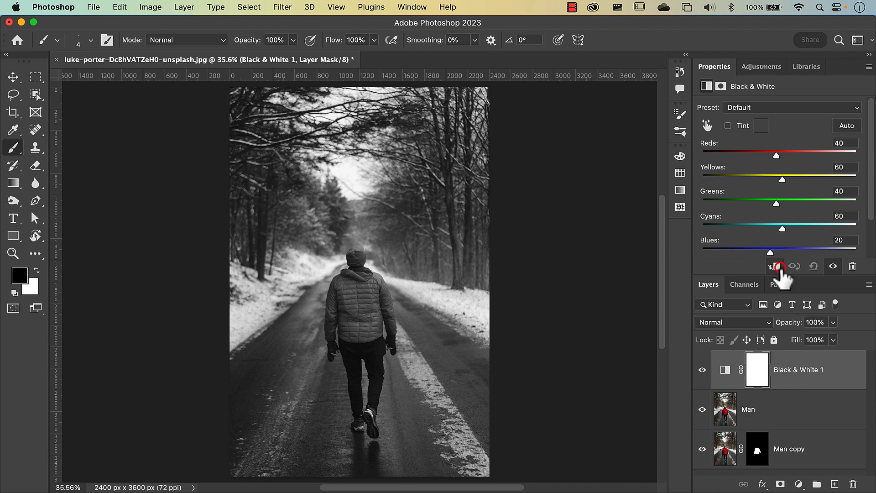
pyautogui.keyDown('alt'); pyautogui.click(724, 389); pyautogui.keyUp('alt')
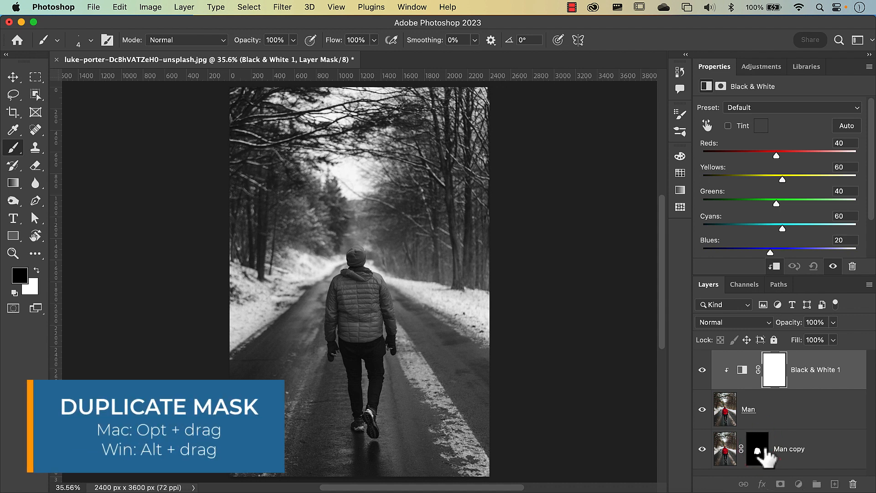
# - Duplicate the Man copy layer's jacket mask onto the Man layer and invert the duplicated mask
pyautogui.moveTo(765, 451); pyautogui.dragTo(766, 418)
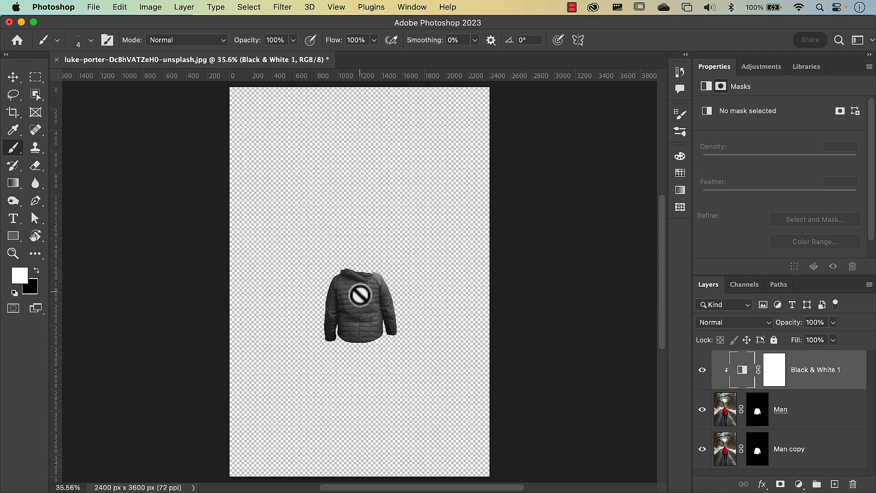
pyautogui.click(758, 409)
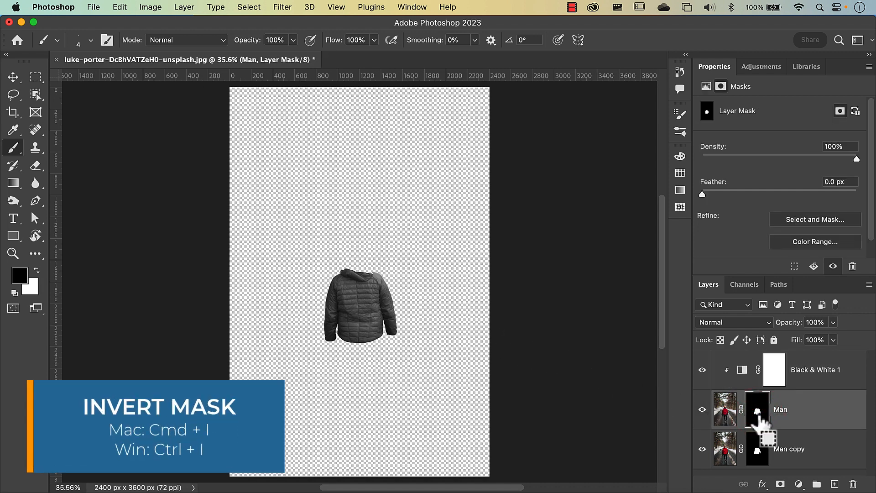
pyautogui.press('super+i')
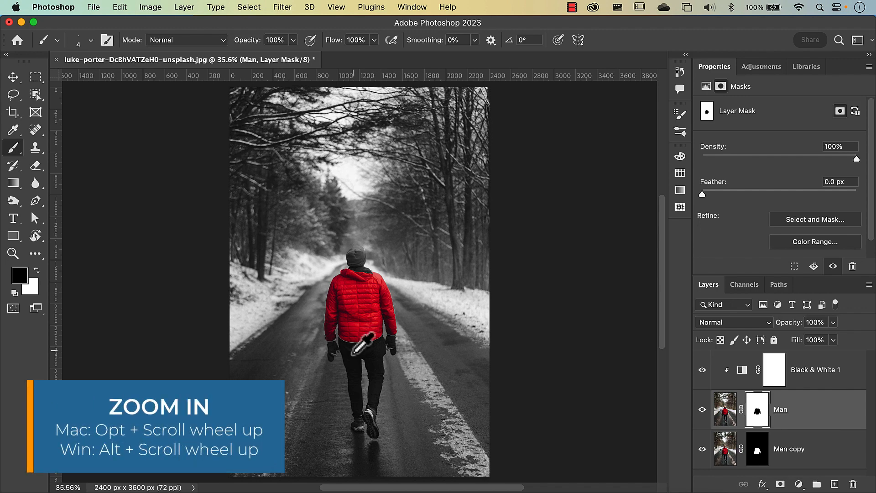
pyautogui.scroll(5, 352, 353)
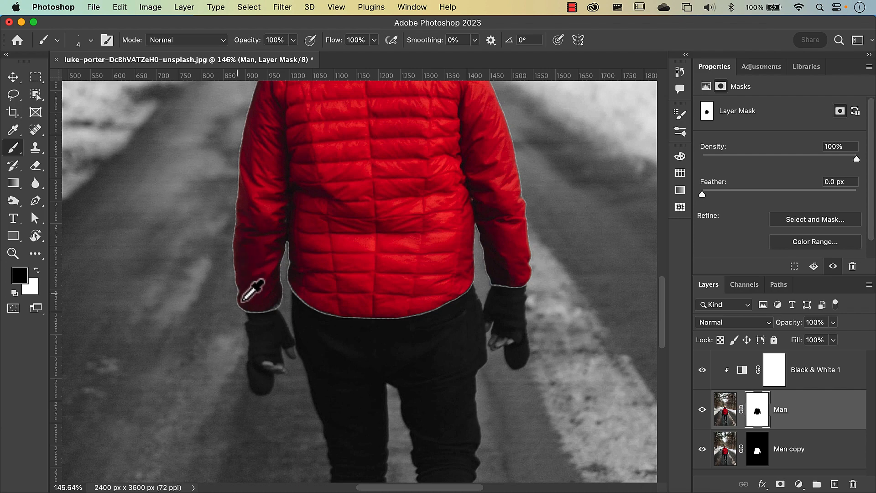
# - Paint white on the Man copy layer's mask with a 65 px brush along the jacket's edges to remove the light outline
pyautogui.scroll(2, 253, 303)
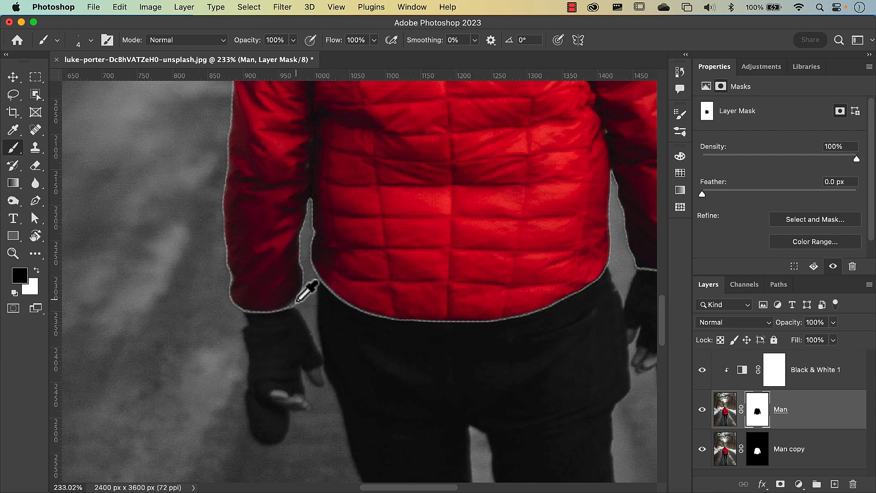
pyautogui.press('super+0')
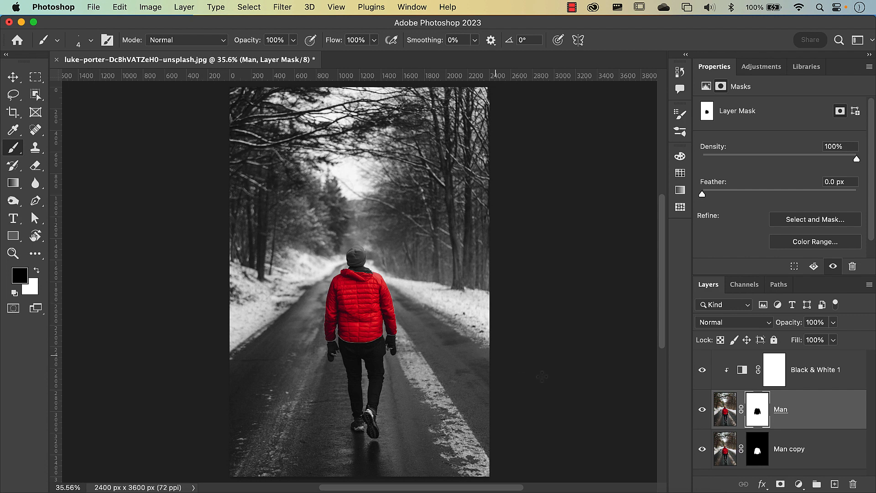
pyautogui.click(758, 451)
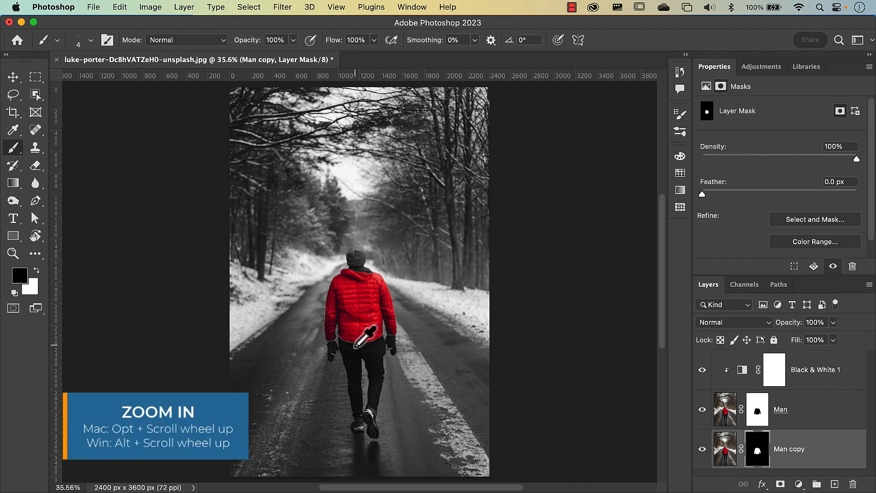
pyautogui.scroll(3, 355, 346)
pyautogui.scroll(5, 355, 347)
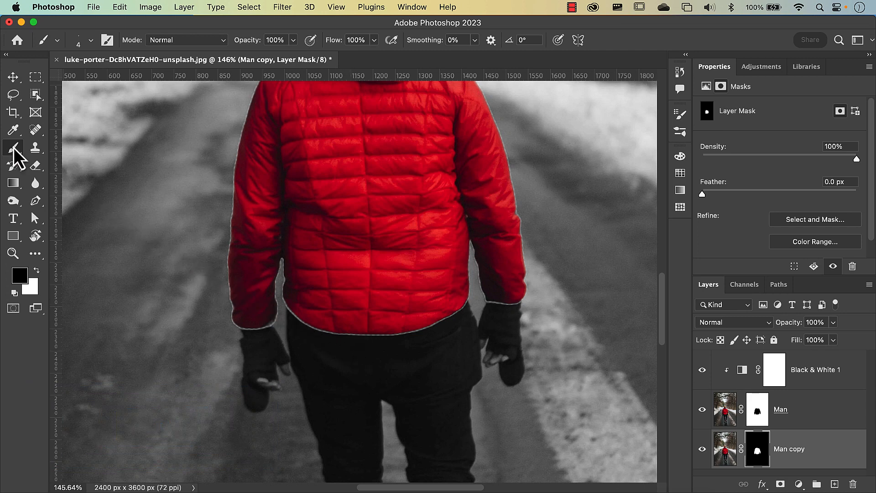
pyautogui.click(13, 147)
pyautogui.keyDown('ctrl'); pyautogui.keyDown('alt'); pyautogui.click(145, 270); pyautogui.keyUp('alt'); pyautogui.keyUp('ctrl')
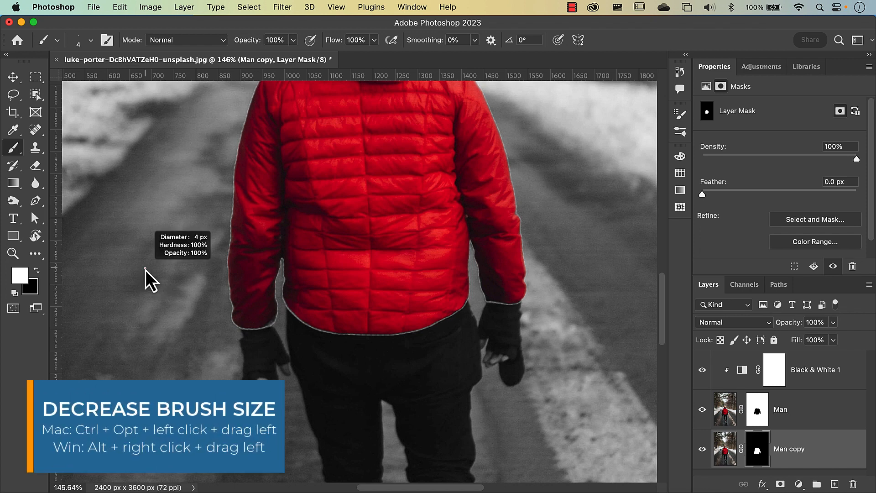
pyautogui.moveTo(145, 269); pyautogui.dragTo(174, 275)
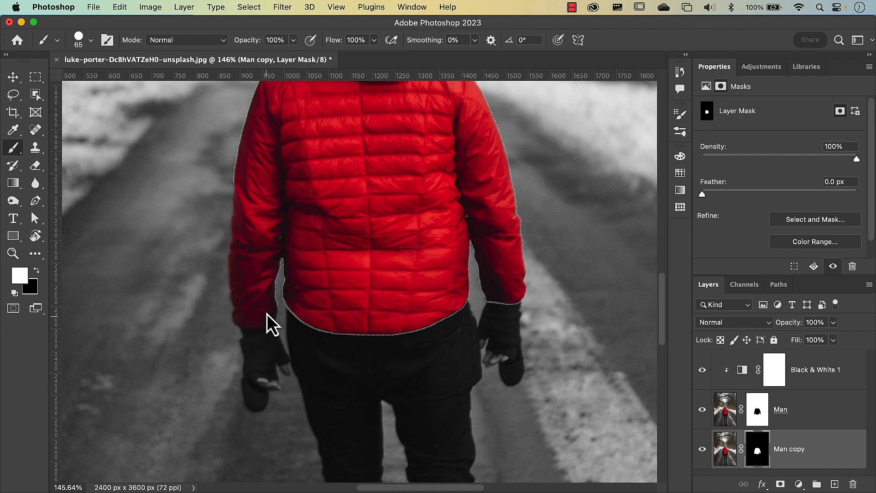
pyautogui.moveTo(269, 300); pyautogui.dragTo(274, 261)
pyautogui.moveTo(406, 336)
pyautogui.mouseDown()
pyautogui.moveTo(464, 253)
pyautogui.moveTo(518, 261)
pyautogui.moveTo(490, 117)
pyautogui.moveTo(525, 289)
pyautogui.mouseUp()
pyautogui.moveTo(457, 215); pyautogui.dragTo(276, 359)
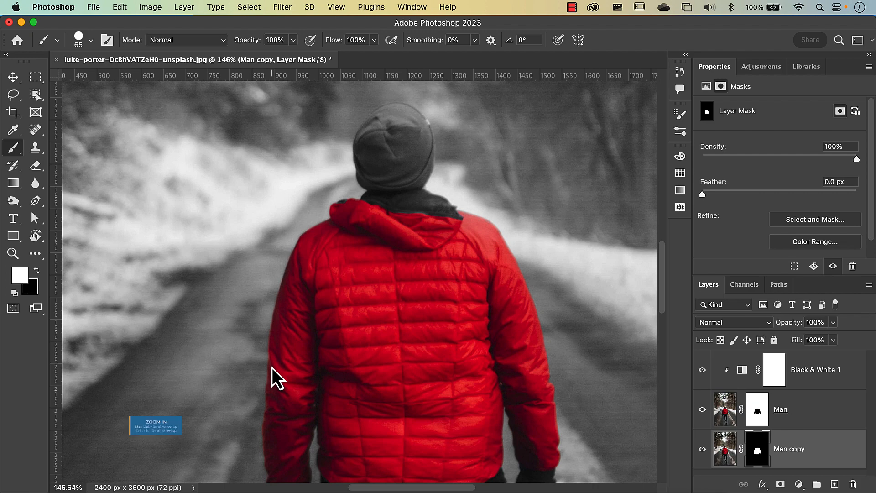
# - Inspect the jacket's sleeve, hem and hood edges up close for leftover outline, ending on the whole image
pyautogui.keyDown('alt'); pyautogui.scroll(5, 271, 367); pyautogui.keyUp('alt')
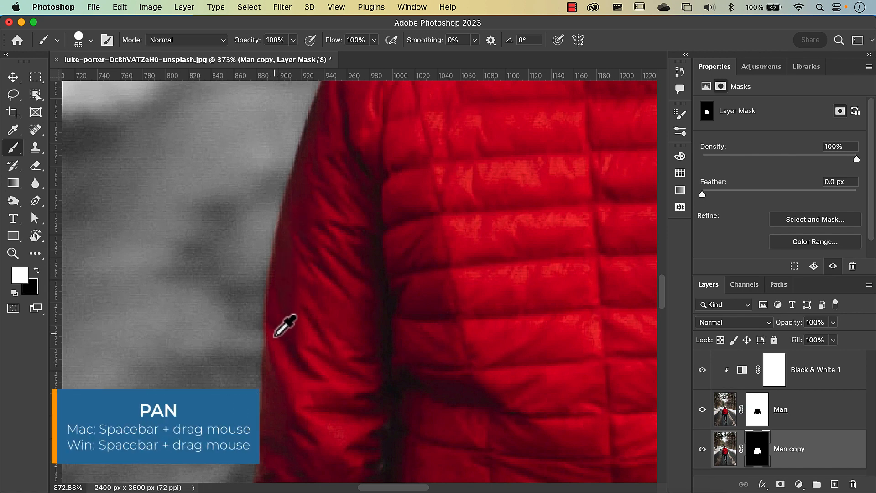
pyautogui.press('space')
pyautogui.moveTo(274, 335); pyautogui.dragTo(211, 255)
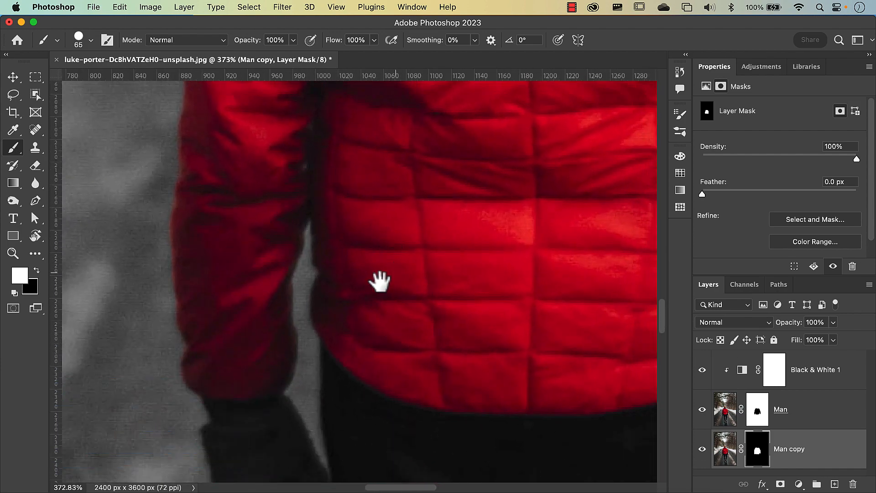
pyautogui.moveTo(625, 285); pyautogui.dragTo(371, 348)
pyautogui.moveTo(561, 273); pyautogui.dragTo(479, 297)
pyautogui.moveTo(355, 286); pyautogui.dragTo(401, 284)
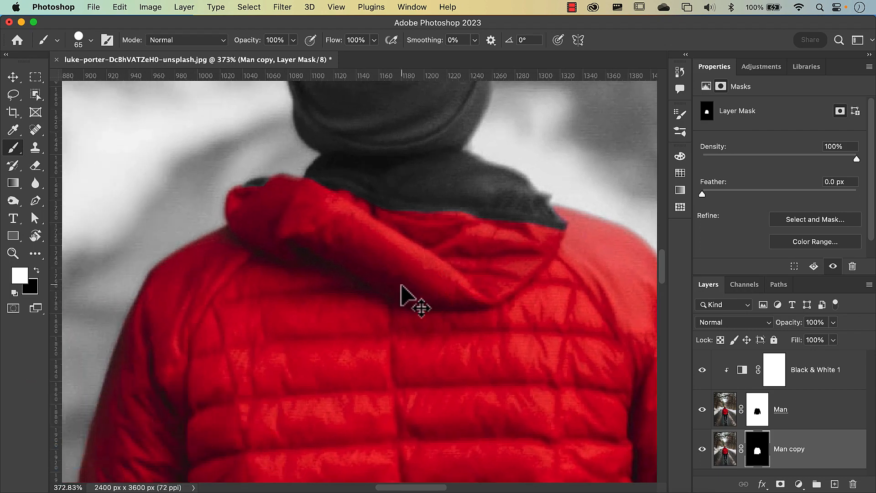
pyautogui.press('super+0')
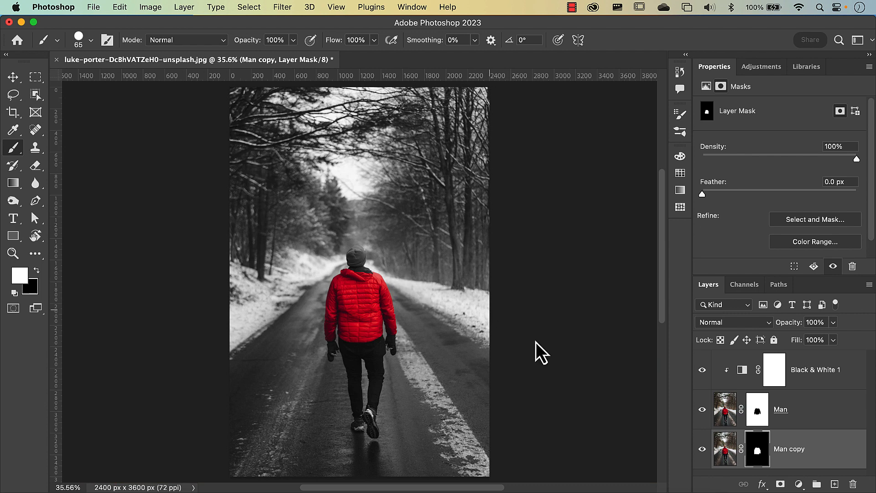
# - Open the Black & White 1 adjustment's settings and lower Reds to -58, hiding and reshowing the adjustment to compare with the color image
pyautogui.click(742, 371)
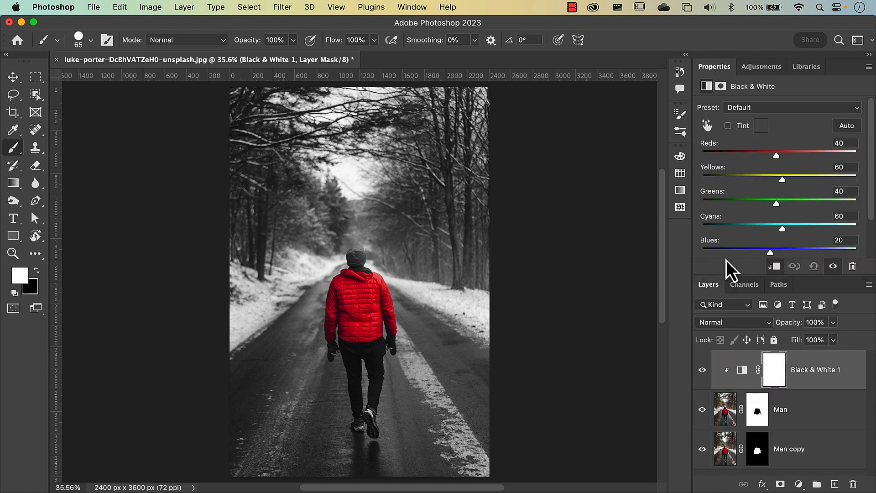
pyautogui.moveTo(725, 273); pyautogui.dragTo(730, 323)
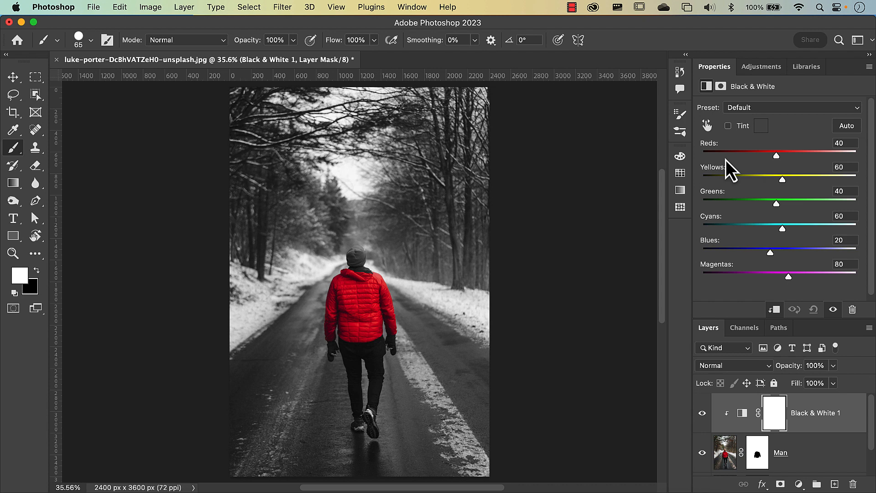
pyautogui.click(701, 413)
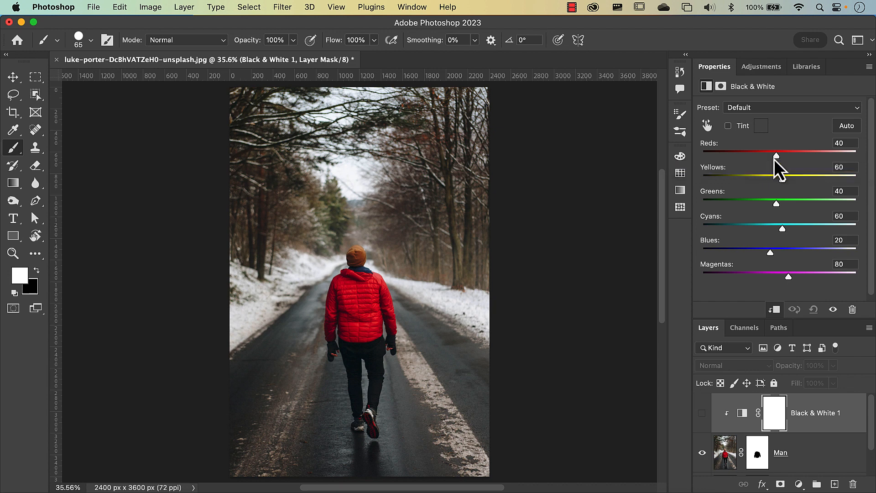
pyautogui.moveTo(775, 156)
pyautogui.mouseDown()
pyautogui.moveTo(730, 164)
pyautogui.moveTo(758, 165)
pyautogui.moveTo(747, 165)
pyautogui.mouseUp()
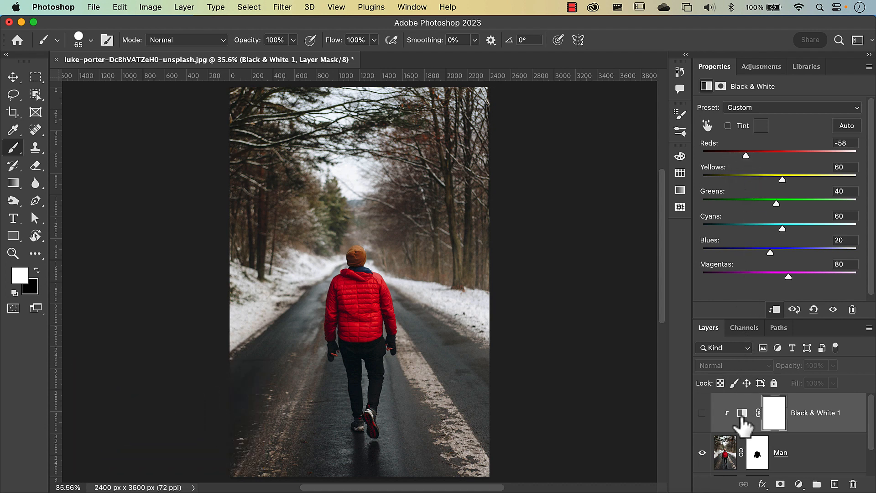
pyautogui.click(702, 413)
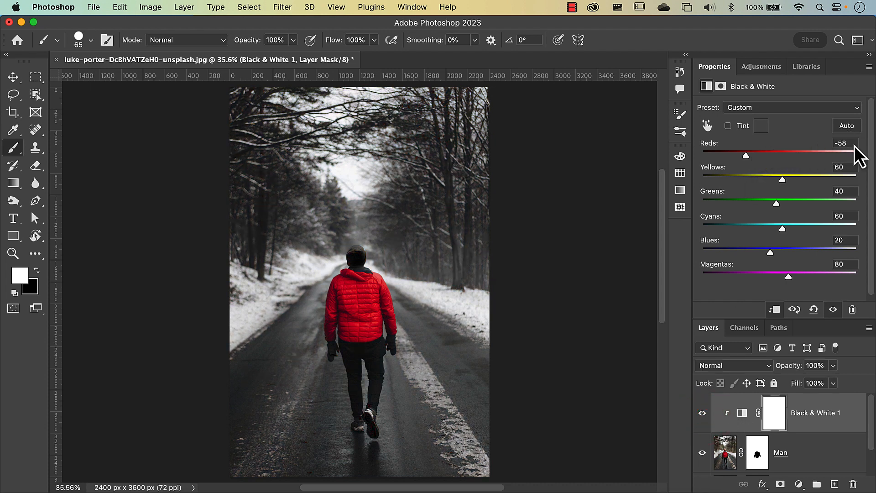
# - Set the Black & White 1 adjustment to Reds 146, Yellows 101, Greens 89, Cyans 131, Blues 194 and Magentas 72
pyautogui.moveTo(749, 158); pyautogui.dragTo(785, 159)
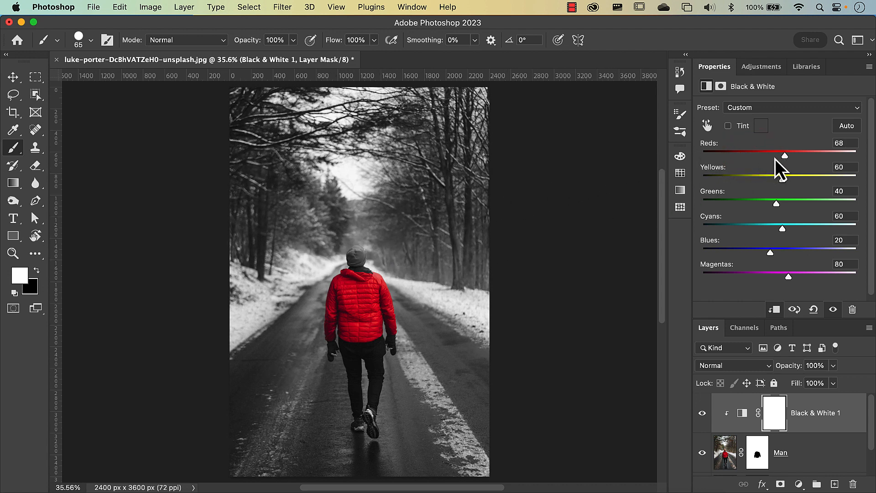
pyautogui.moveTo(784, 158); pyautogui.dragTo(803, 163)
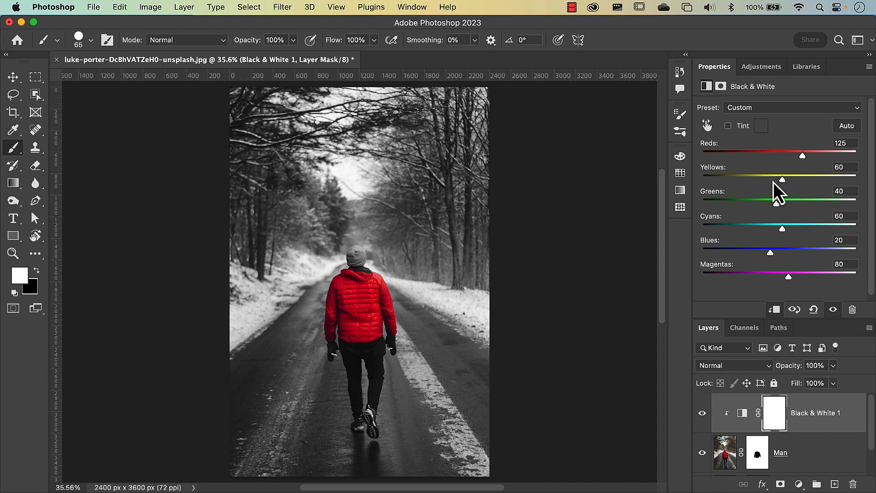
pyautogui.click(803, 161)
pyautogui.moveTo(803, 160)
pyautogui.mouseDown()
pyautogui.moveTo(790, 163)
pyautogui.moveTo(807, 166)
pyautogui.mouseUp()
pyautogui.moveTo(783, 179); pyautogui.dragTo(785, 294)
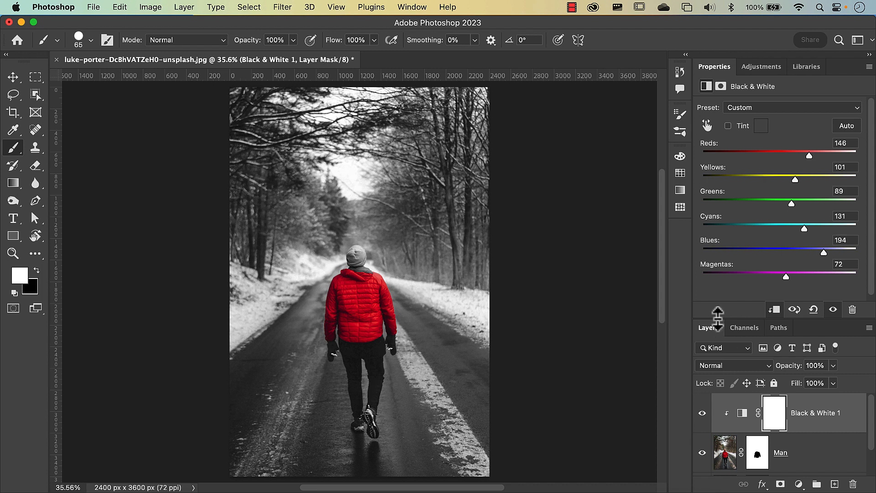
pyautogui.moveTo(717, 320); pyautogui.dragTo(713, 199)
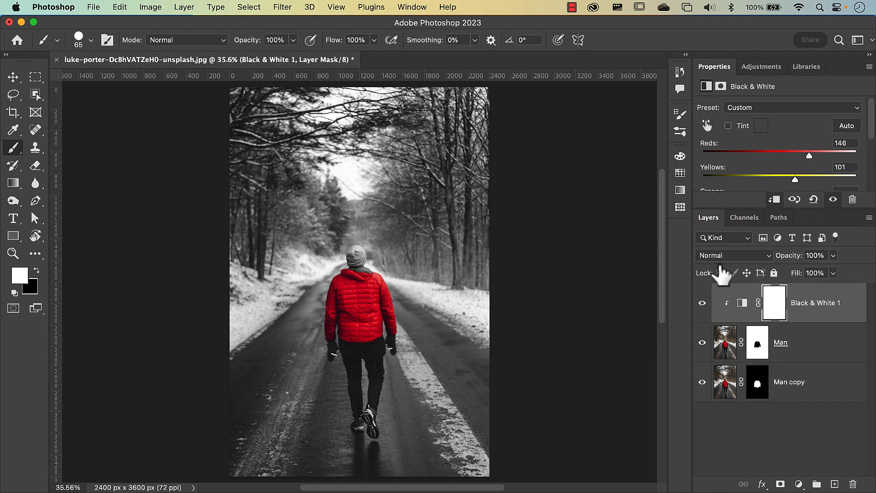
# - Add a Hue/Saturation adjustment layer directly above the Man copy layer and set its saturation to -58
pyautogui.click(725, 384)
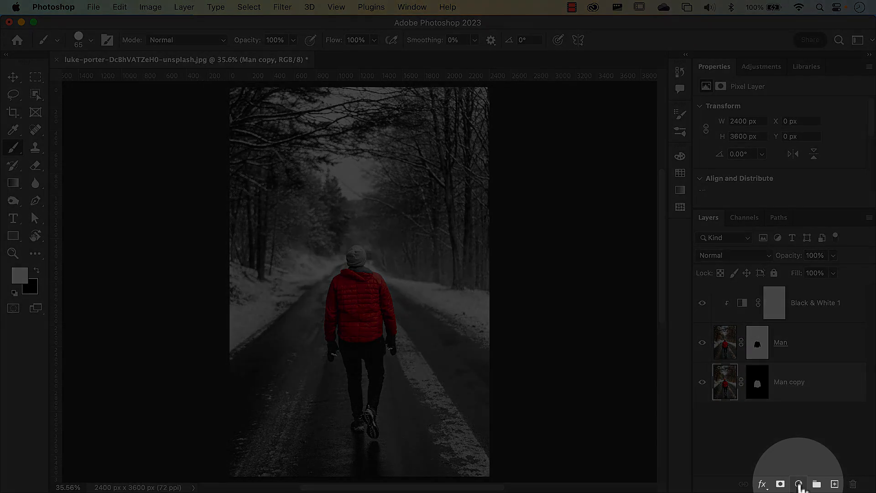
pyautogui.click(798, 483)
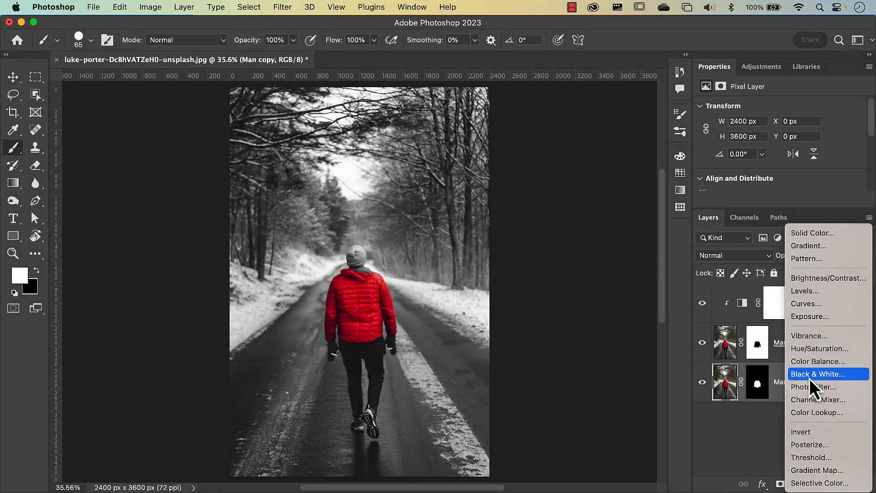
pyautogui.click(809, 350)
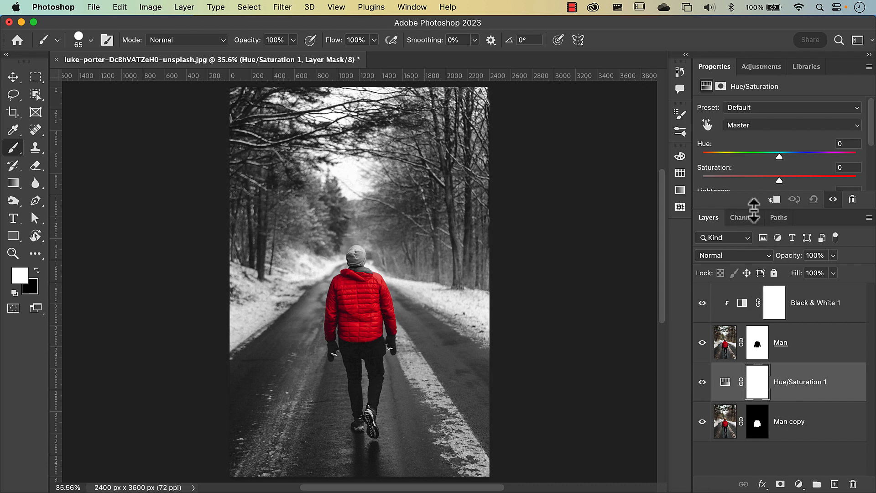
pyautogui.moveTo(754, 210); pyautogui.dragTo(750, 276)
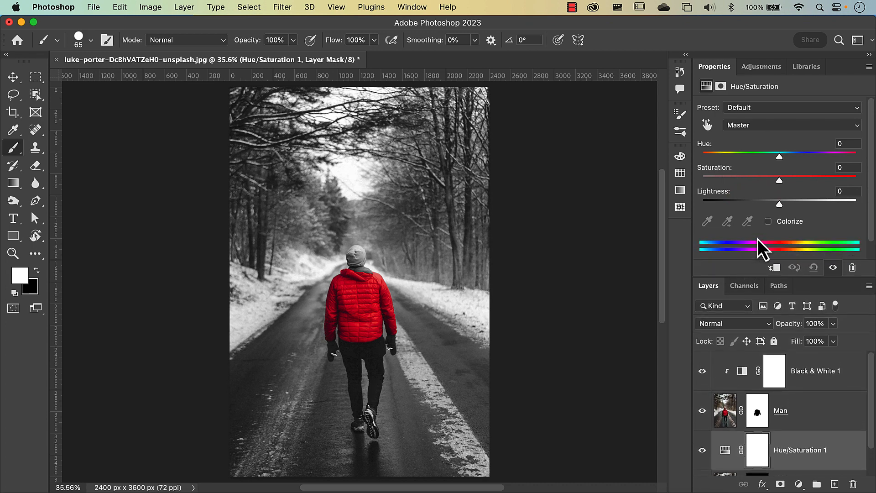
pyautogui.moveTo(777, 180); pyautogui.dragTo(708, 185)
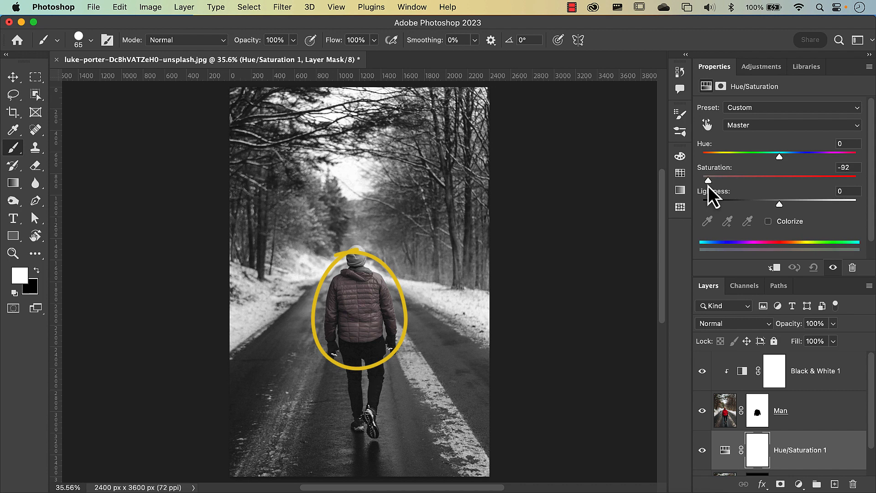
pyautogui.moveTo(708, 185); pyautogui.dragTo(735, 187)
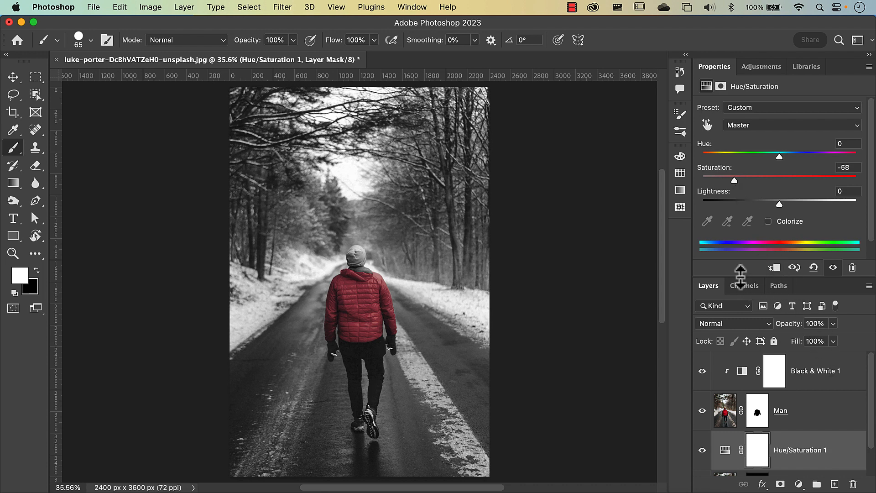
pyautogui.moveTo(739, 275); pyautogui.dragTo(743, 173)
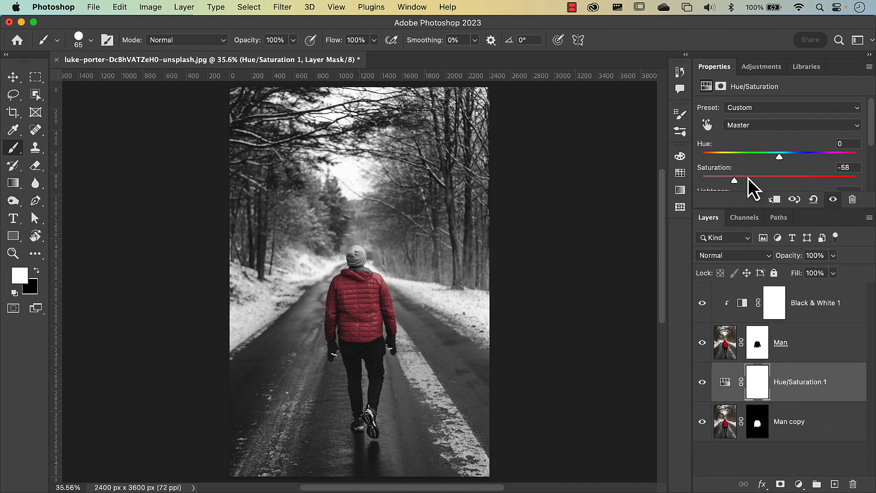
# - Add a new layer above Black & White 1 and set up a reversed Foreground to Transparent gradient with black as the foreground color
pyautogui.click(741, 304)
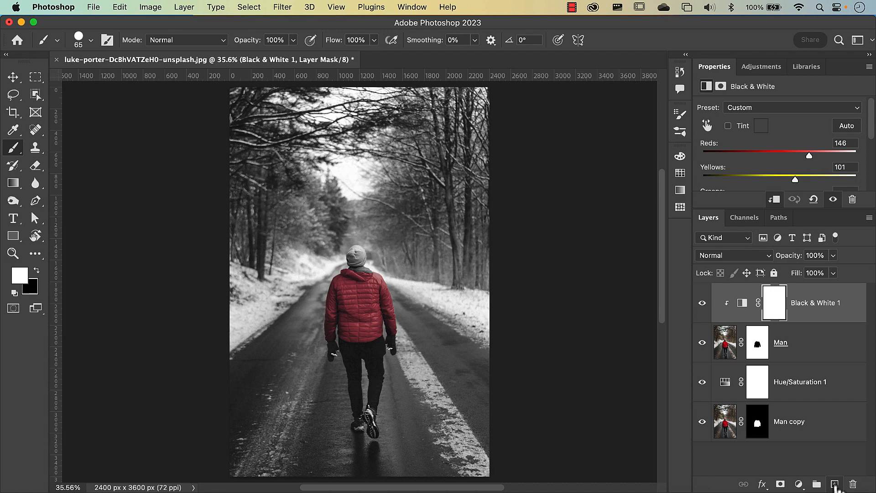
pyautogui.click(834, 483)
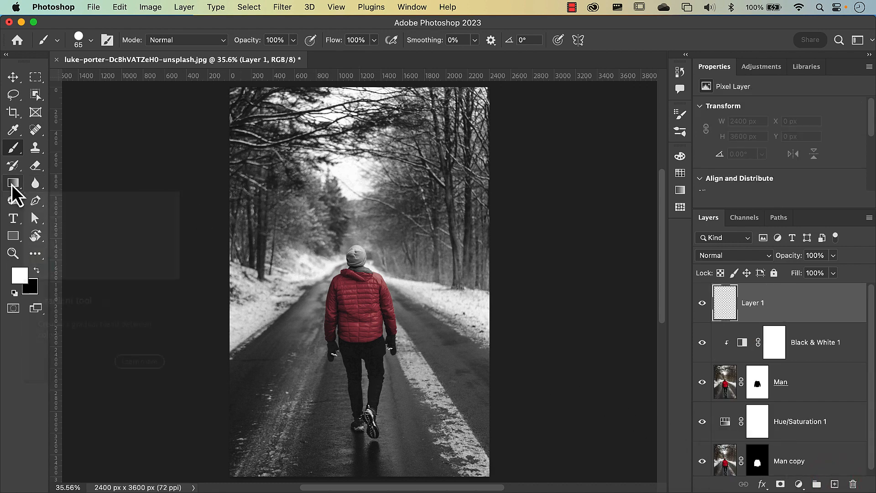
pyautogui.click(12, 184)
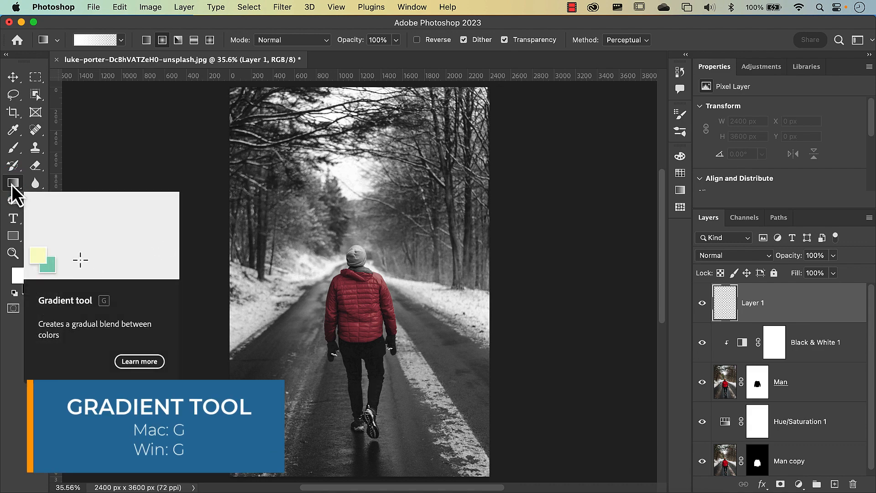
pyautogui.click(94, 40)
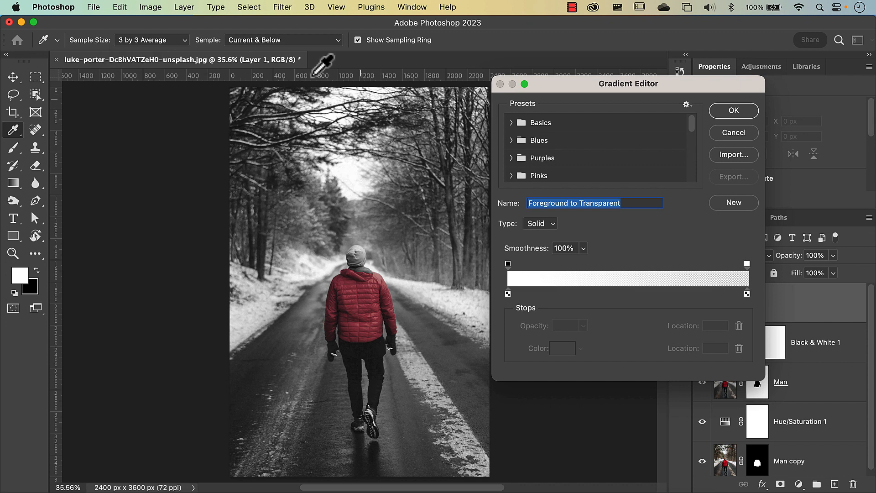
pyautogui.click(511, 122)
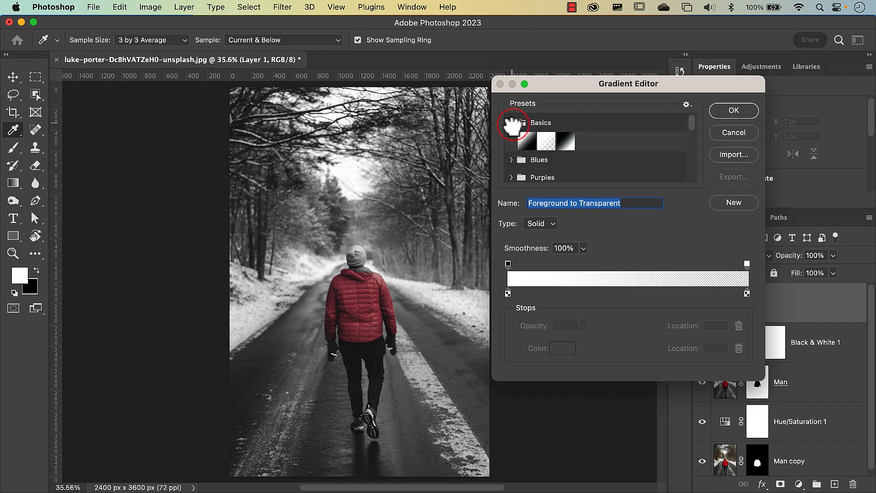
pyautogui.click(546, 145)
pyautogui.click(721, 114)
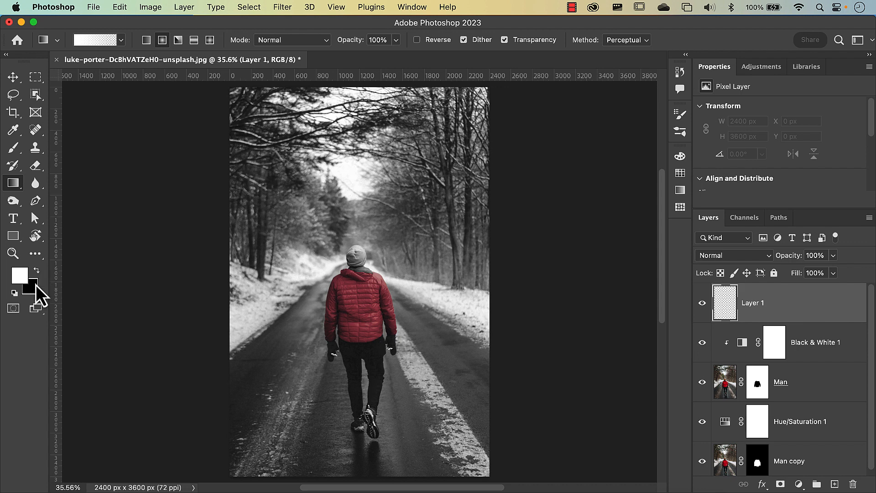
pyautogui.click(37, 273)
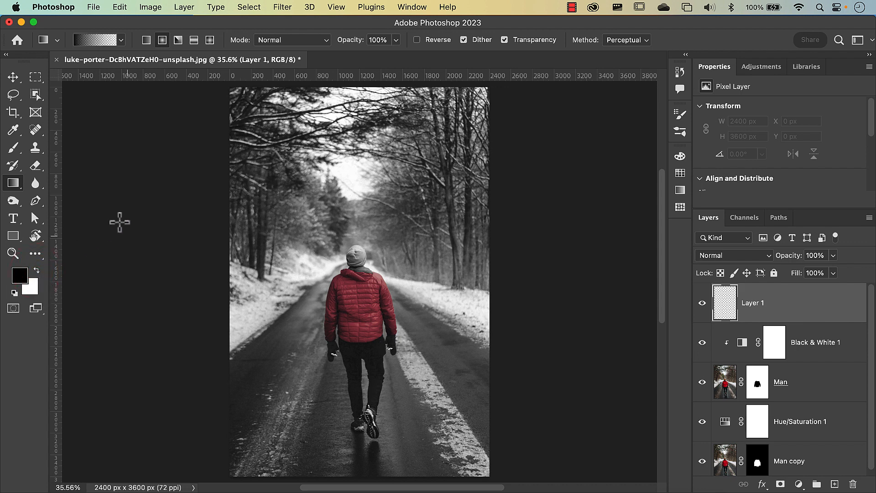
pyautogui.click(417, 41)
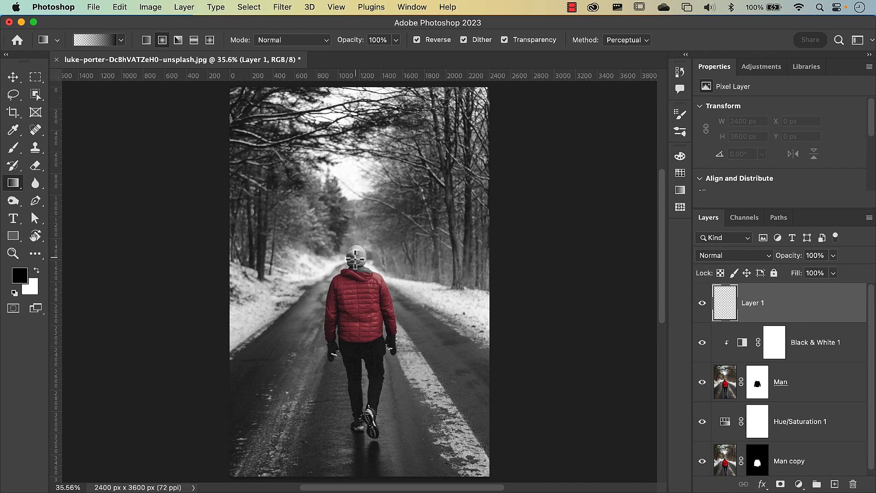
# - Draw a radial black vignette on Layer 1 from the man's hat to beyond the image's right edge, and set the layer's opacity to 75%
pyautogui.moveTo(354, 258); pyautogui.dragTo(604, 259)
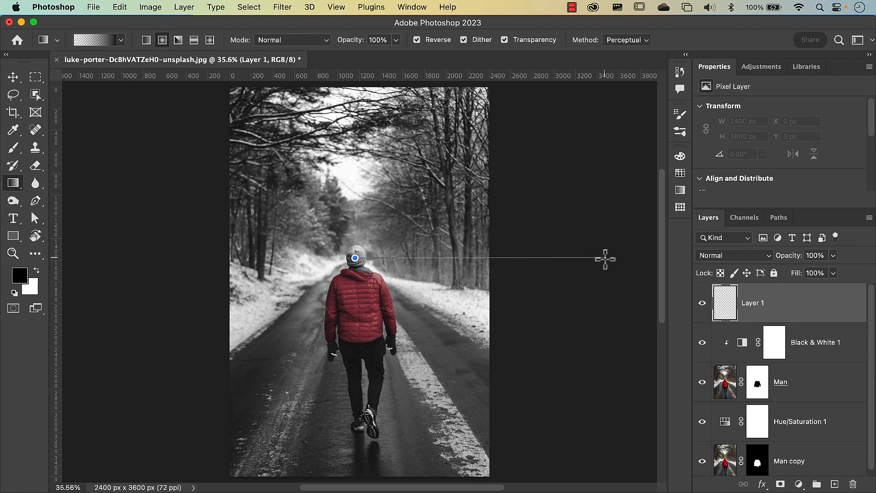
pyautogui.moveTo(605, 259); pyautogui.dragTo(604, 259)
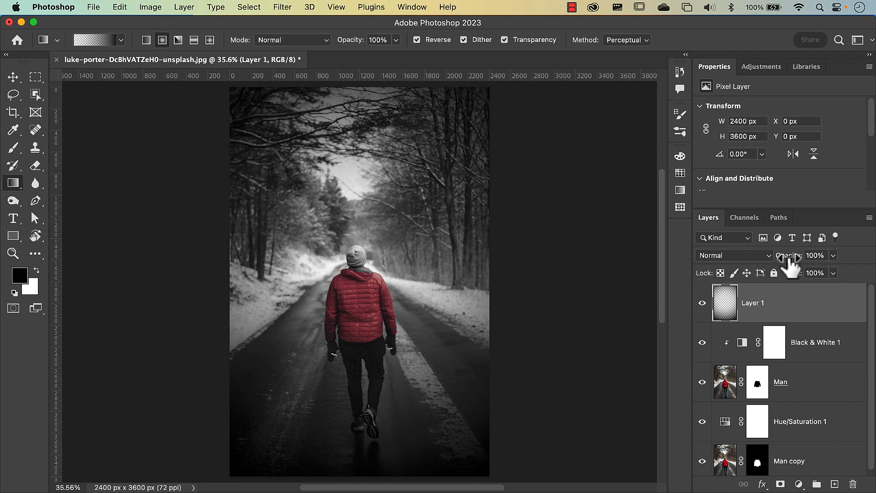
pyautogui.moveTo(788, 261)
pyautogui.mouseDown()
pyautogui.moveTo(768, 261)
pyautogui.moveTo(779, 265)
pyautogui.mouseUp()
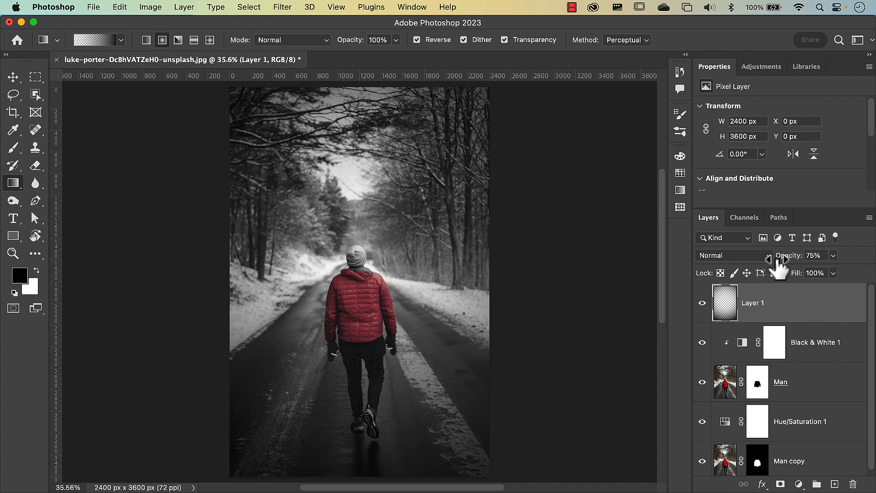
# - Place the texture image yan-ots-UuBR5kbvt4Y-unsplash.jpg as an embedded layer above Layer 1
pyautogui.scroll(3, 455, 292)
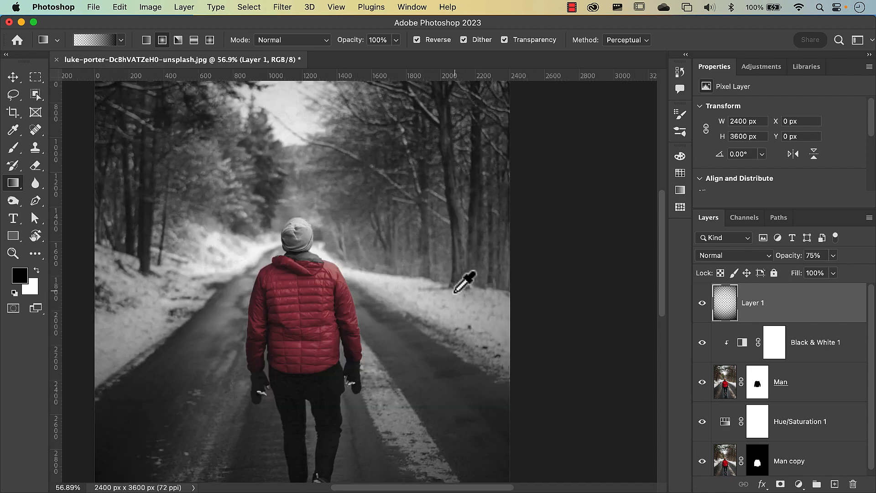
pyautogui.scroll(3, 455, 292)
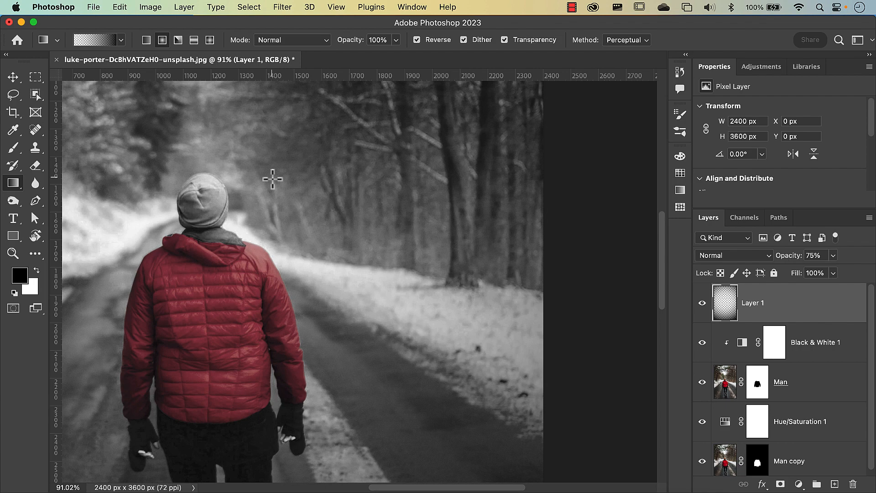
pyautogui.click(94, 9)
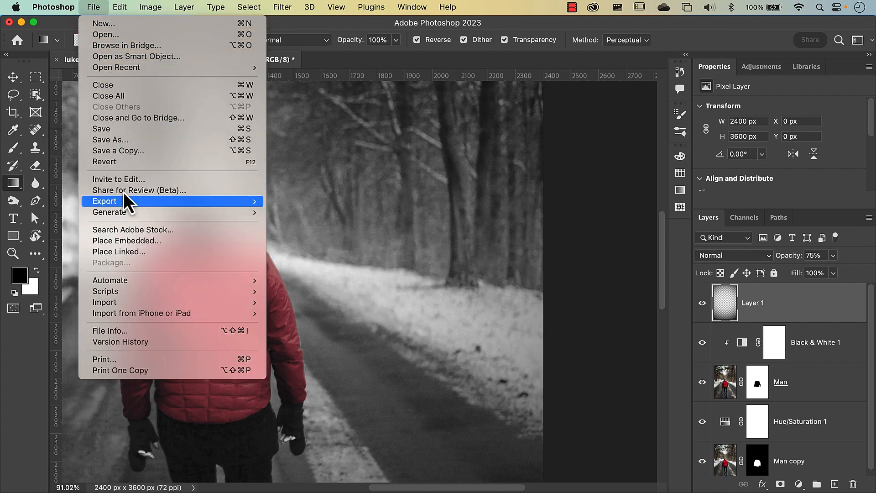
pyautogui.click(132, 240)
pyautogui.click(242, 160)
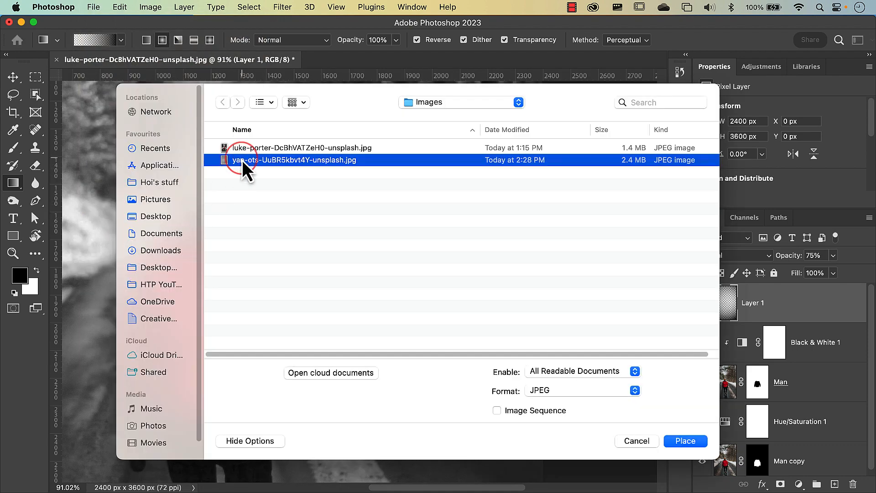
pyautogui.click(686, 443)
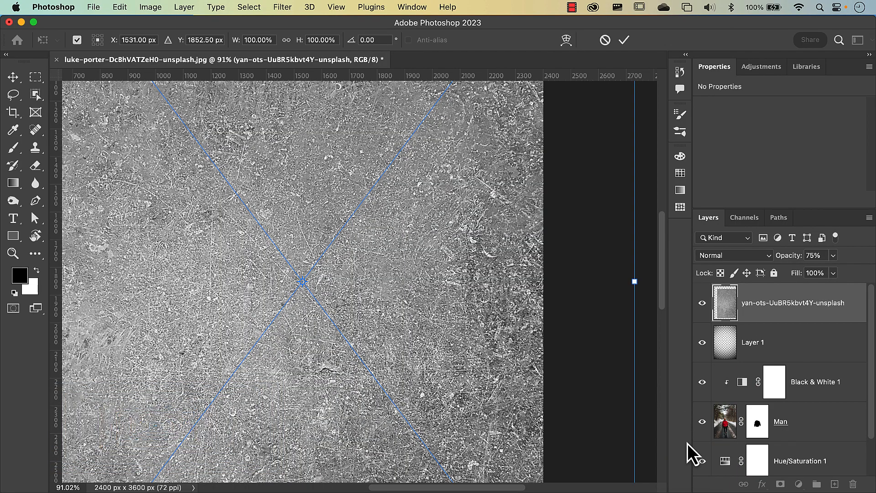
# - Move the texture over the photo, scale it to about 116% wide and 115% high to cover the whole canvas, and commit the transform
pyautogui.press('super+0')
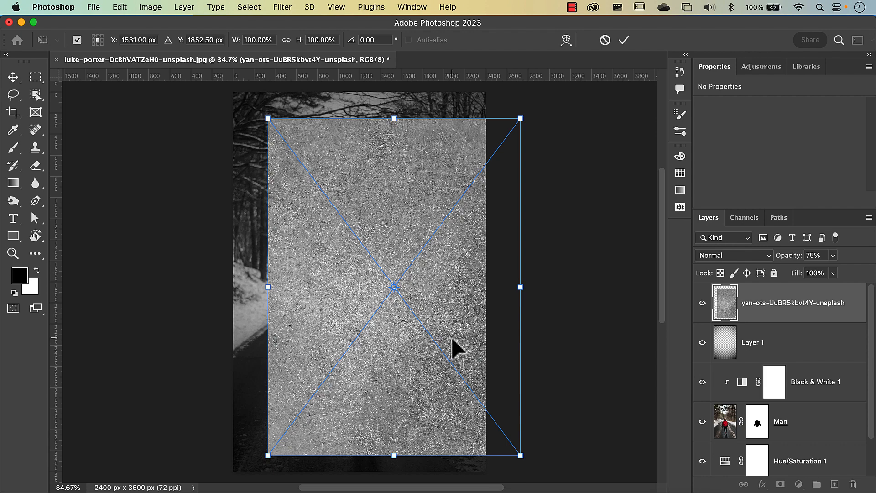
pyautogui.moveTo(452, 337); pyautogui.dragTo(388, 285)
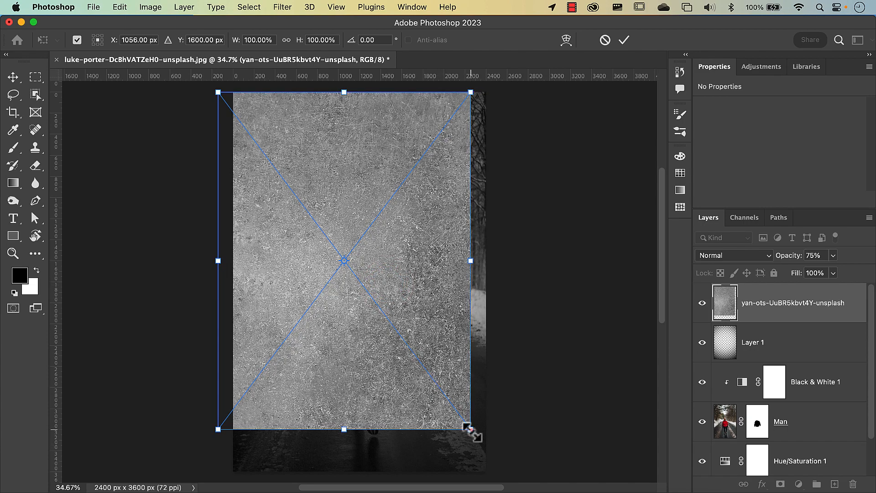
pyautogui.moveTo(470, 429); pyautogui.dragTo(511, 480)
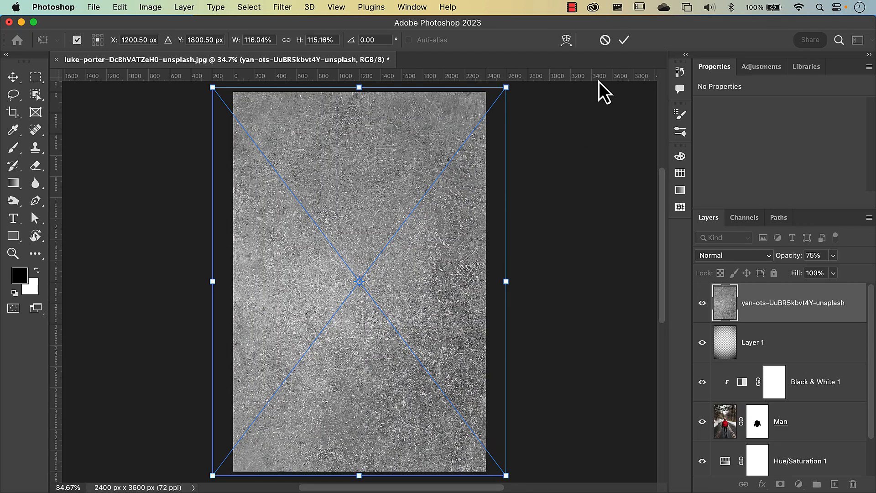
pyautogui.click(624, 43)
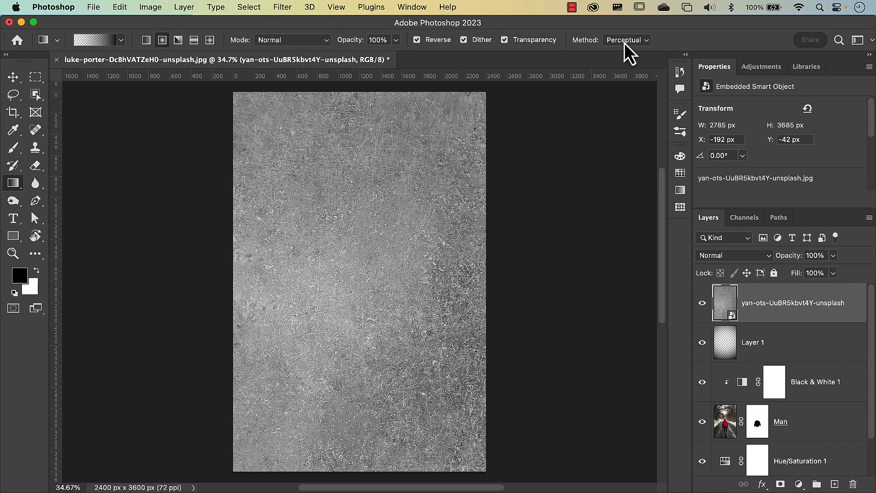
# - Set the texture layer's blend mode to Soft Light and its opacity to 50%
pyautogui.click(709, 256)
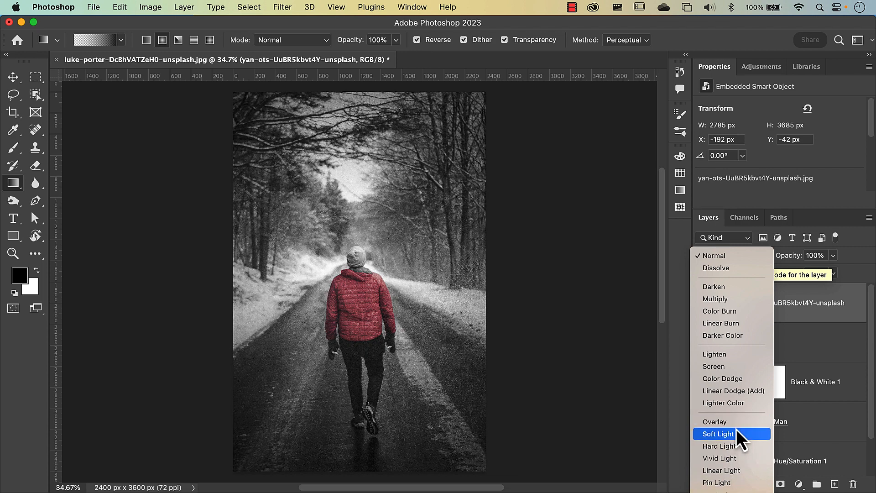
pyautogui.click(735, 430)
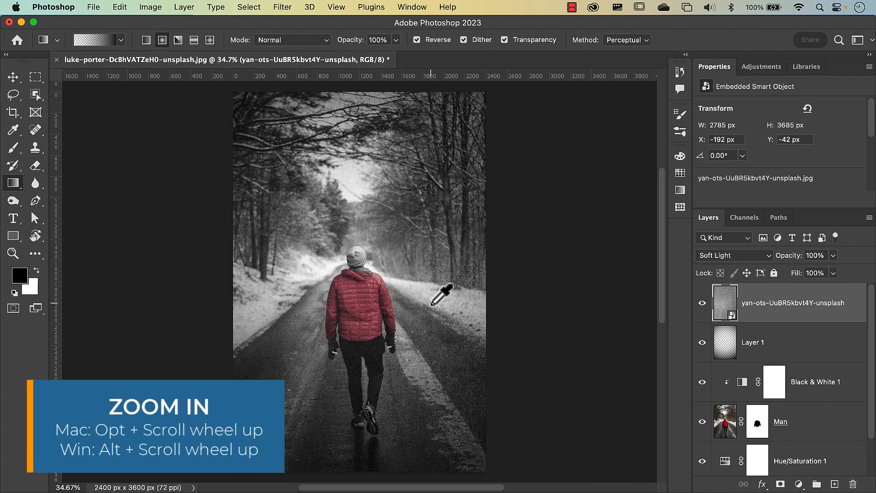
pyautogui.scroll(3, 432, 303)
pyautogui.scroll(4, 432, 304)
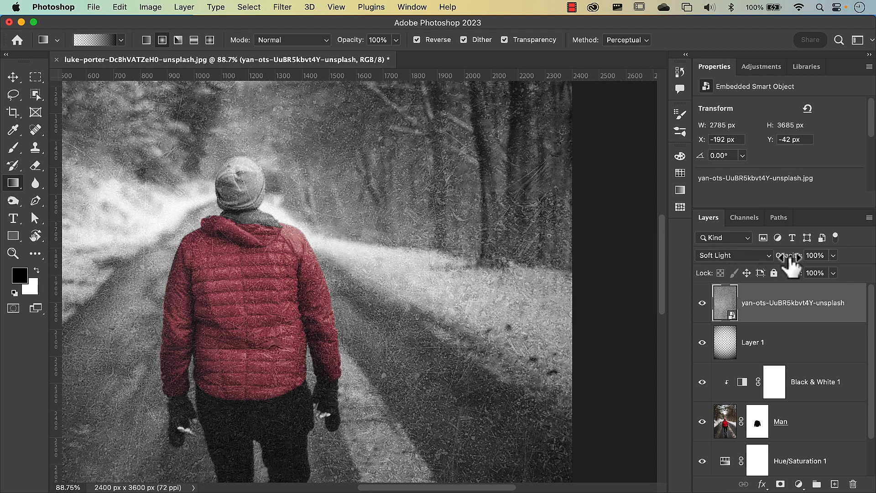
pyautogui.moveTo(791, 263)
pyautogui.mouseDown()
pyautogui.moveTo(776, 265)
pyautogui.moveTo(788, 260)
pyautogui.mouseUp()
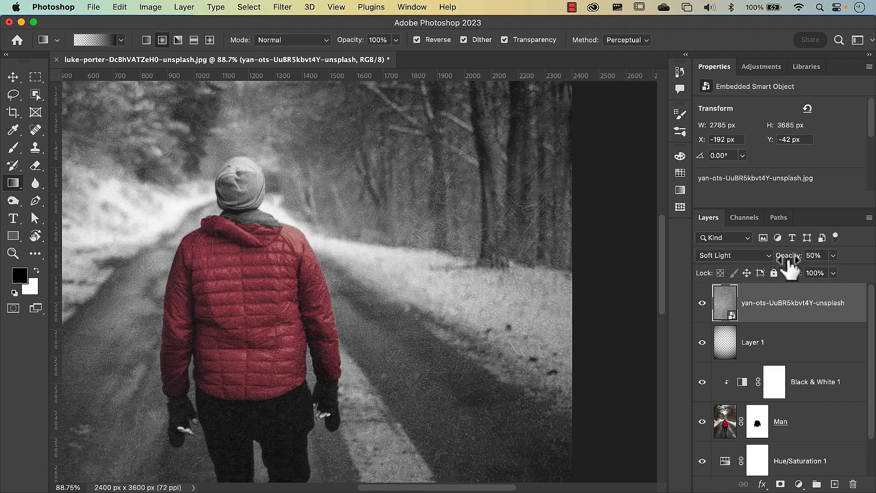
# - Hide every layer except Man copy and repeatedly disable and re-enable its layer mask to compare the full photo with the isolated jacket
pyautogui.press('super+0')
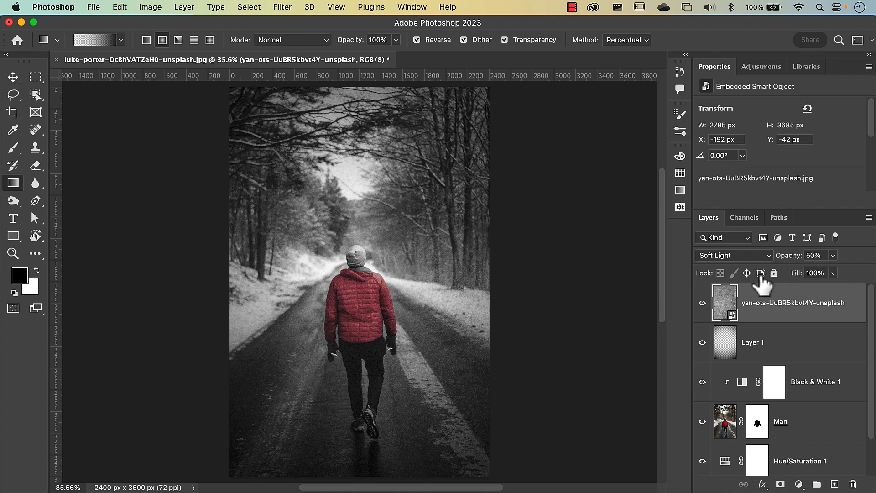
pyautogui.moveTo(703, 305); pyautogui.dragTo(704, 464)
pyautogui.scroll(-2, 707, 456)
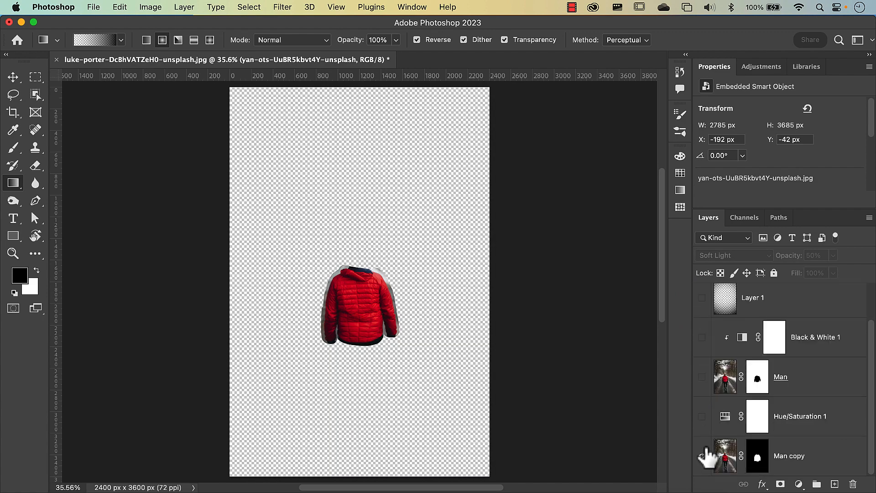
pyautogui.keyDown('shift'); pyautogui.click(757, 458); pyautogui.keyUp('shift')
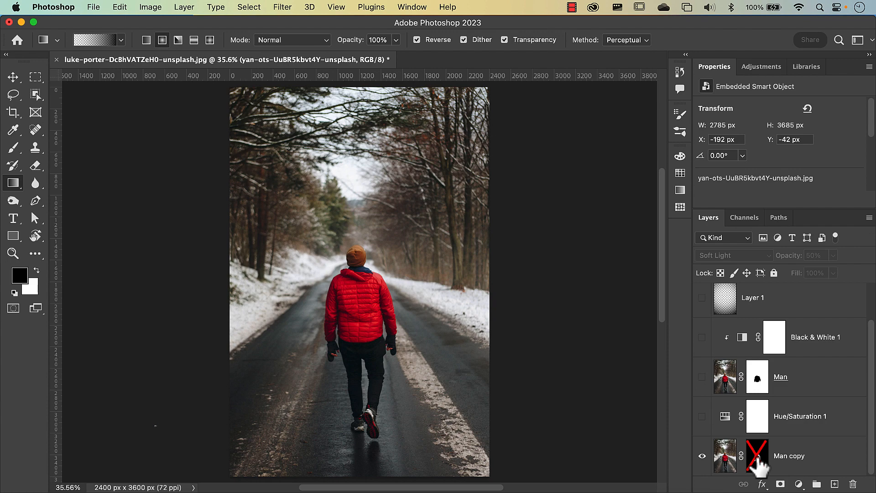
pyautogui.keyDown('shift'); pyautogui.click(758, 459); pyautogui.keyUp('shift')
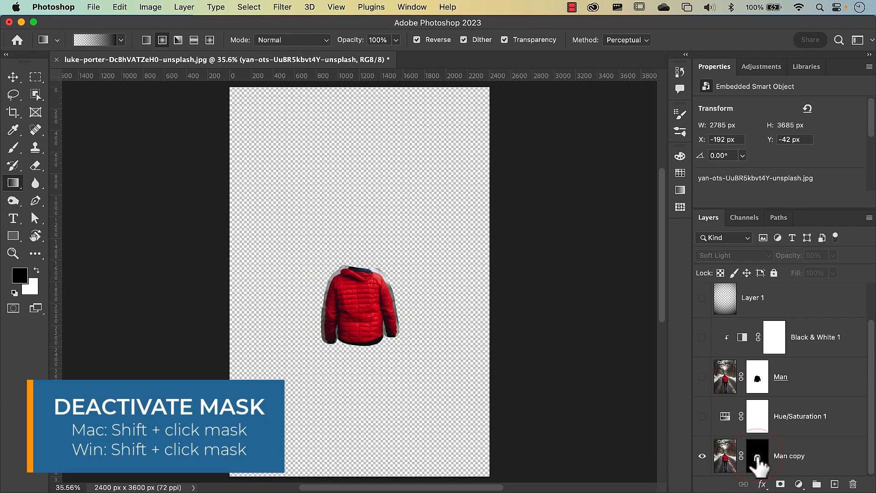
pyautogui.keyDown('shift'); pyautogui.click(757, 458); pyautogui.keyUp('shift')
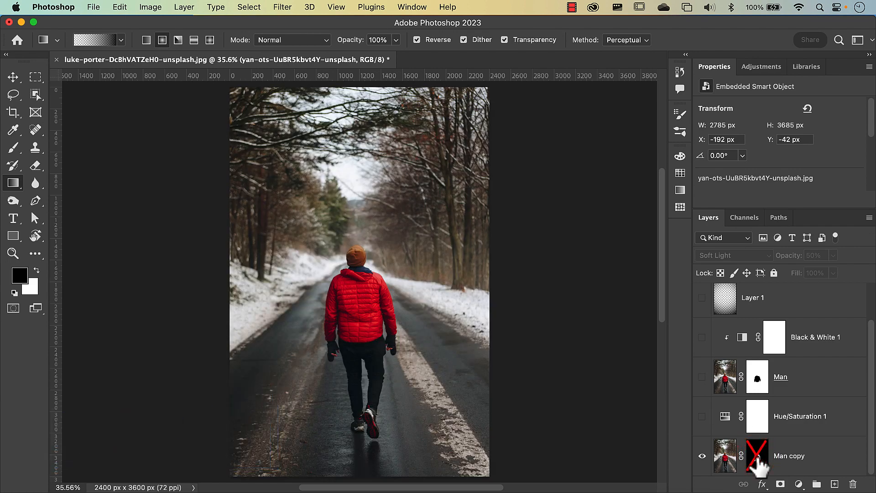
pyautogui.keyDown('shift'); pyautogui.click(757, 458); pyautogui.keyUp('shift')
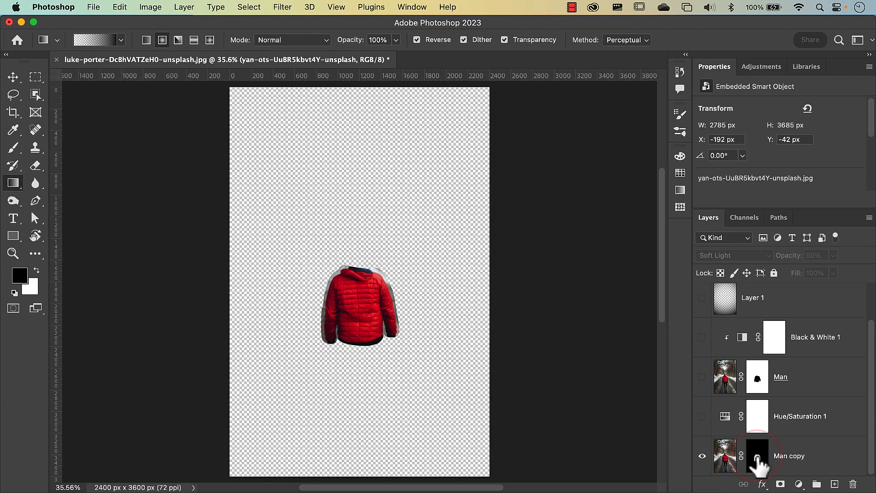
pyautogui.keyDown('shift'); pyautogui.click(757, 458); pyautogui.keyUp('shift')
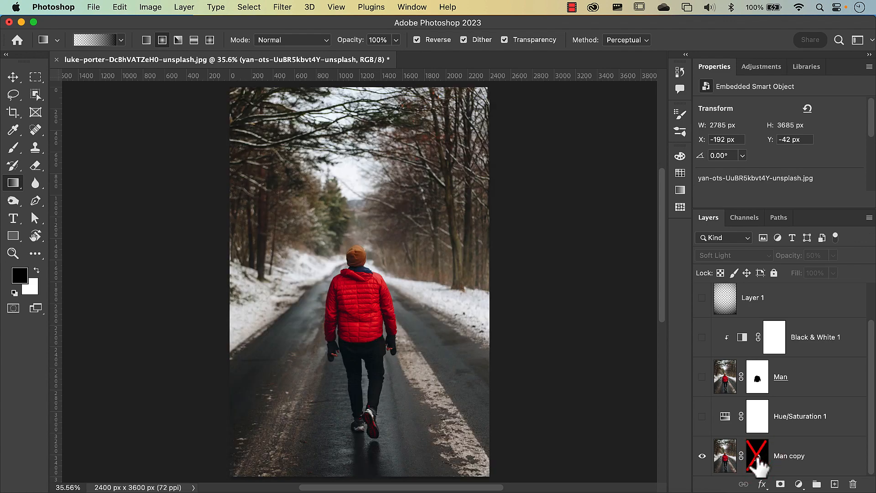
pyautogui.keyDown('shift'); pyautogui.click(757, 458); pyautogui.keyUp('shift')
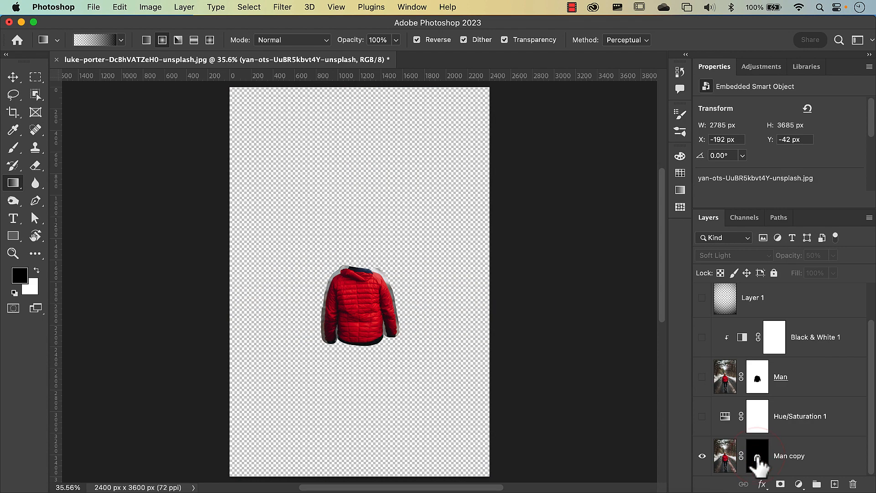
# - Show the Man, Black & White 1, Hue/Saturation 1, Layer 1 and texture layers again one at a time to review each one's contribution
pyautogui.click(702, 377)
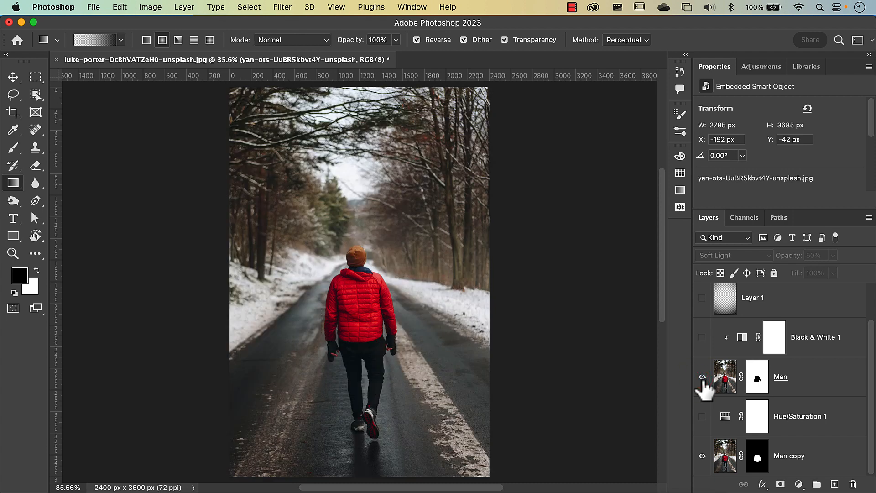
pyautogui.click(702, 337)
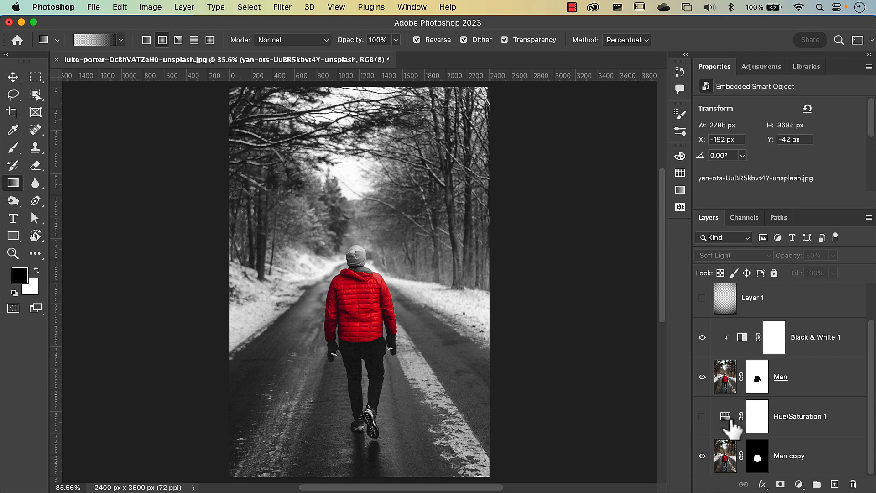
pyautogui.click(702, 416)
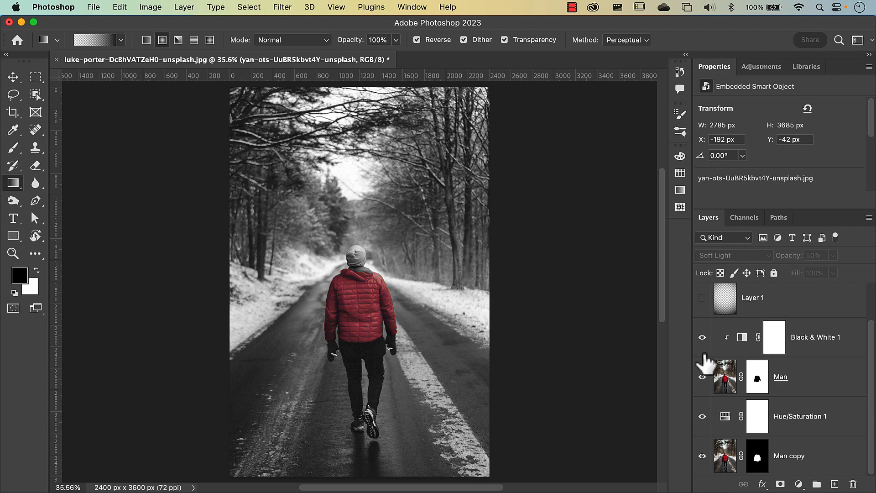
pyautogui.click(702, 298)
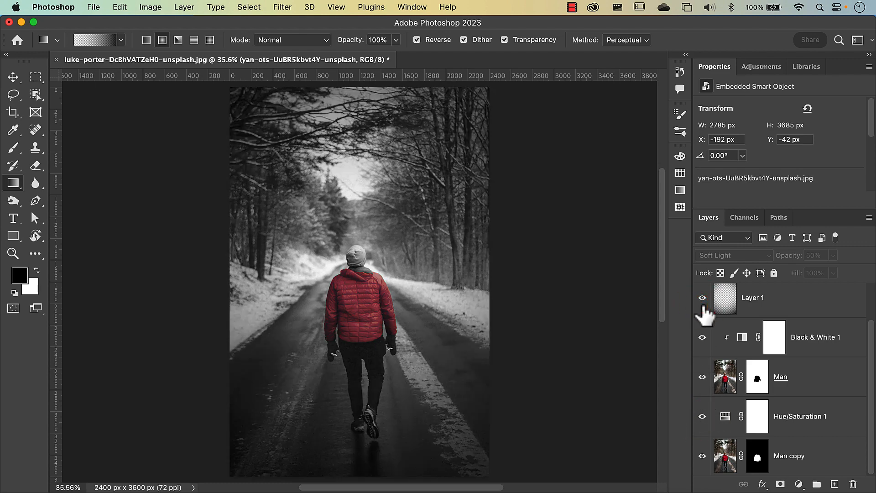
pyautogui.scroll(3, 872, 388)
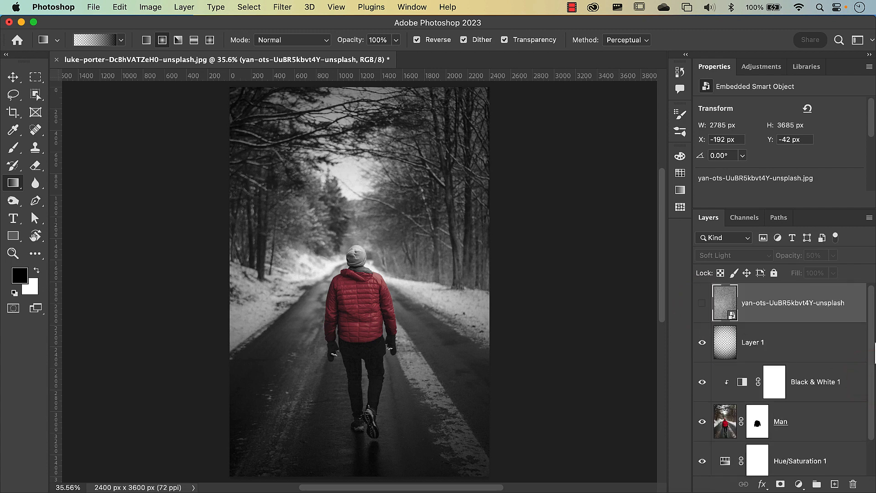
pyautogui.click(703, 305)
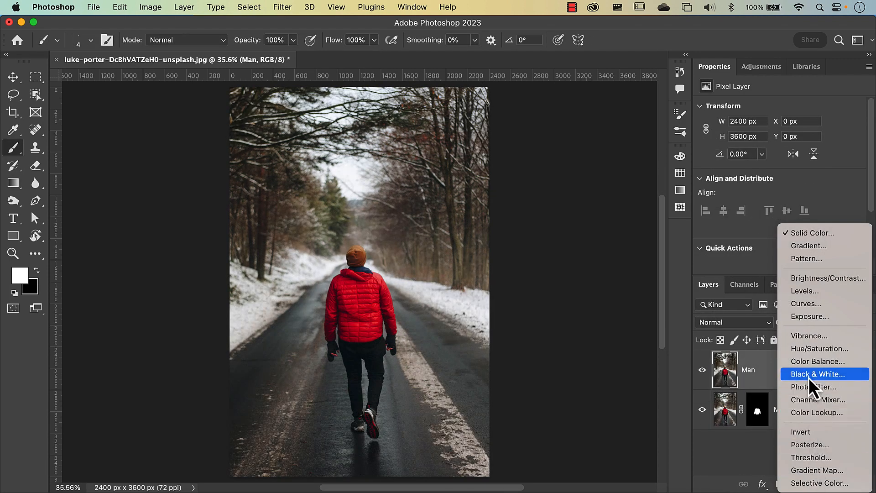
pyautogui.click(808, 377)
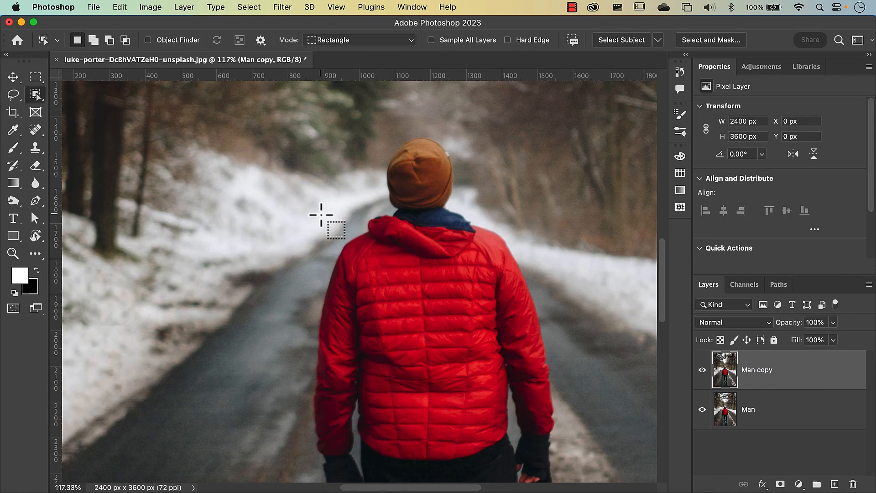
pyautogui.moveTo(323, 211); pyautogui.dragTo(557, 465)
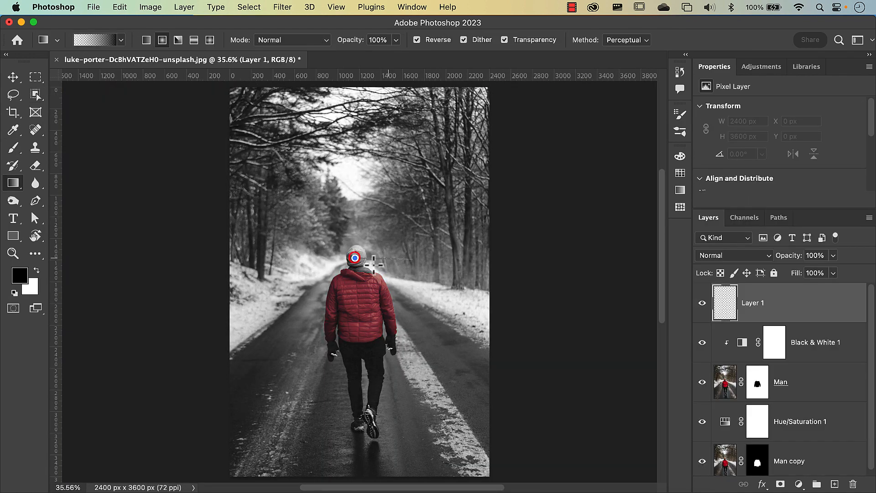
pyautogui.moveTo(355, 257); pyautogui.dragTo(604, 258)
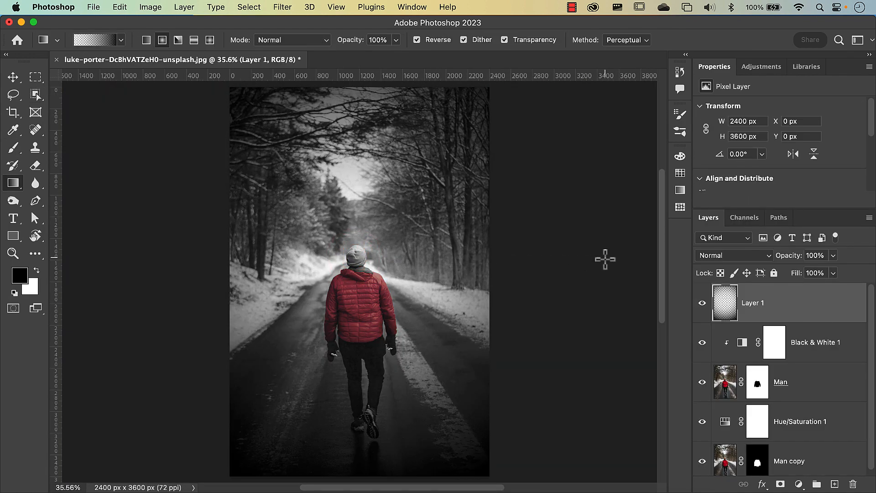